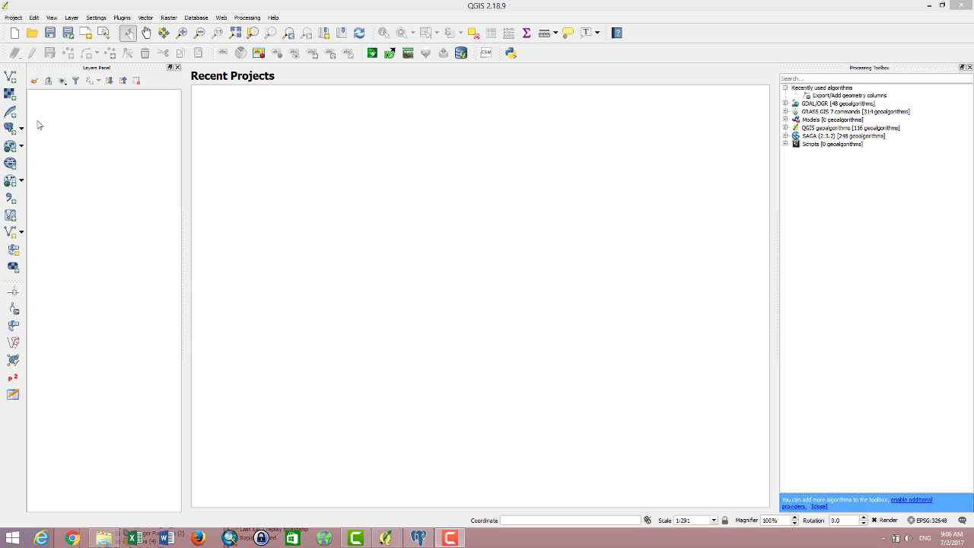
# Step: Open the Add PostGIS Table(s) dialog, close it after moving pgAdmin III aside, then reopen it
pyautogui.click(15, 129)
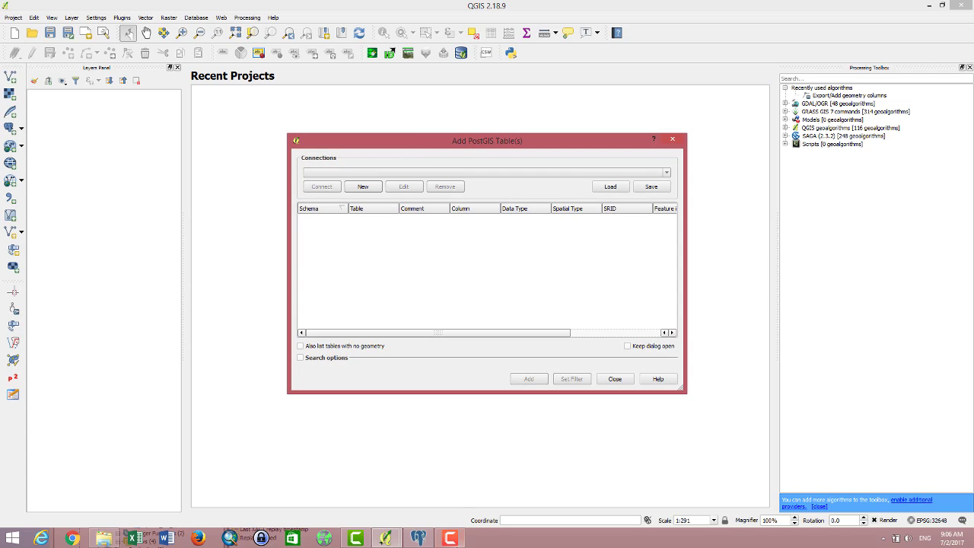
pyautogui.click(418, 538)
pyautogui.moveTo(388, 292); pyautogui.dragTo(425, 424)
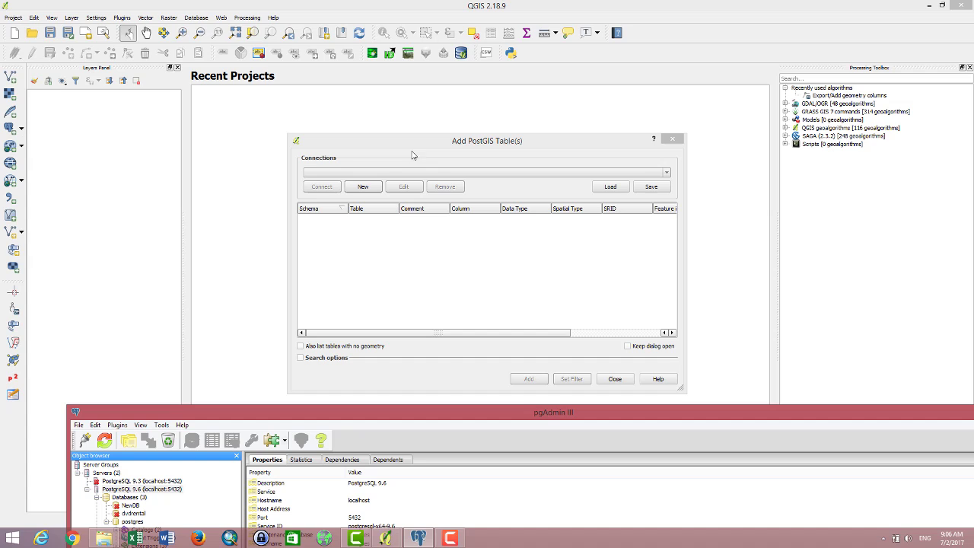
pyautogui.click(415, 293)
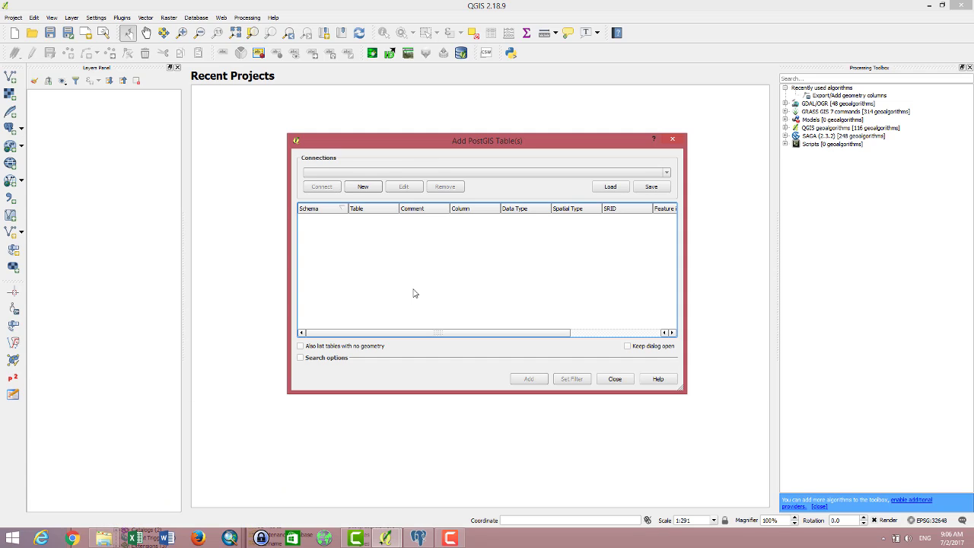
pyautogui.click(669, 142)
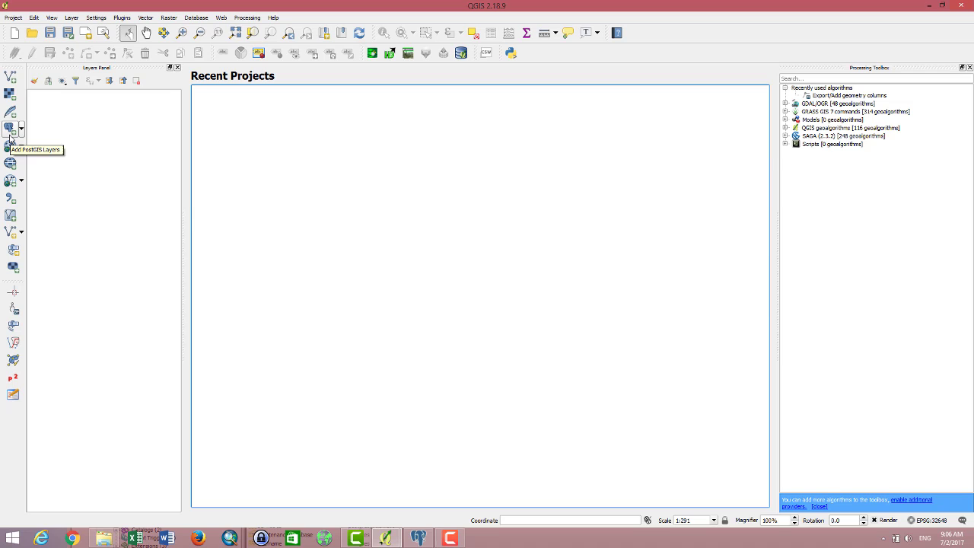
pyautogui.click(10, 131)
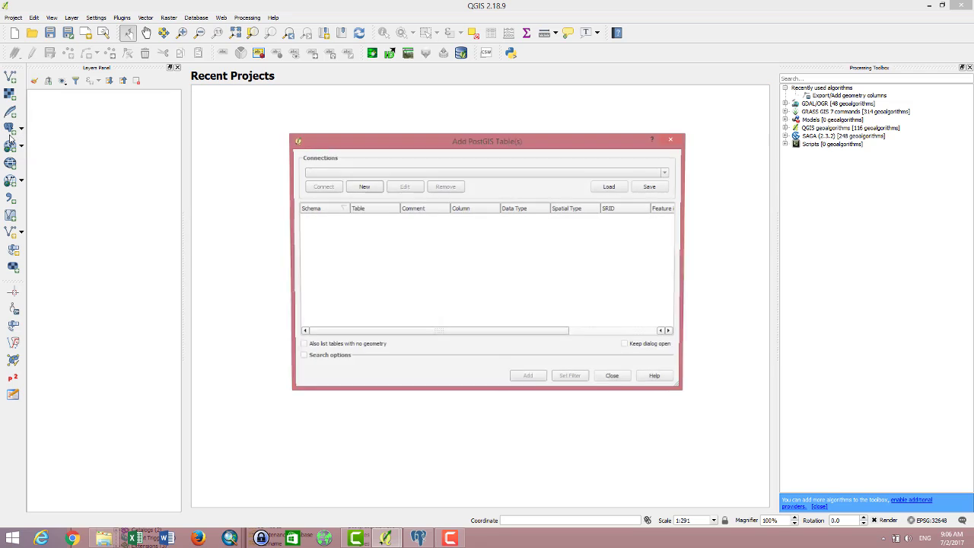
# Step: Start a new PostGIS connection and name it GIS_databae
pyautogui.click(374, 189)
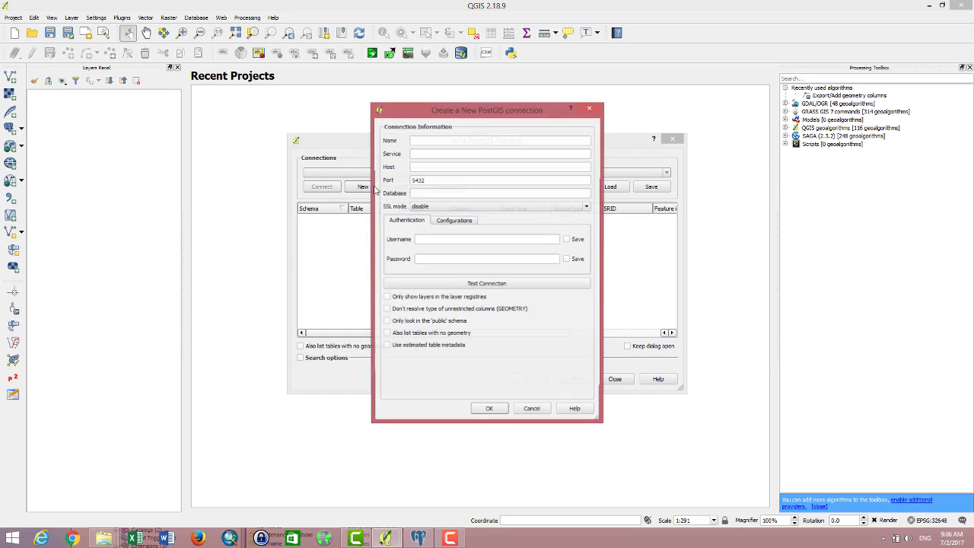
pyautogui.click(430, 140)
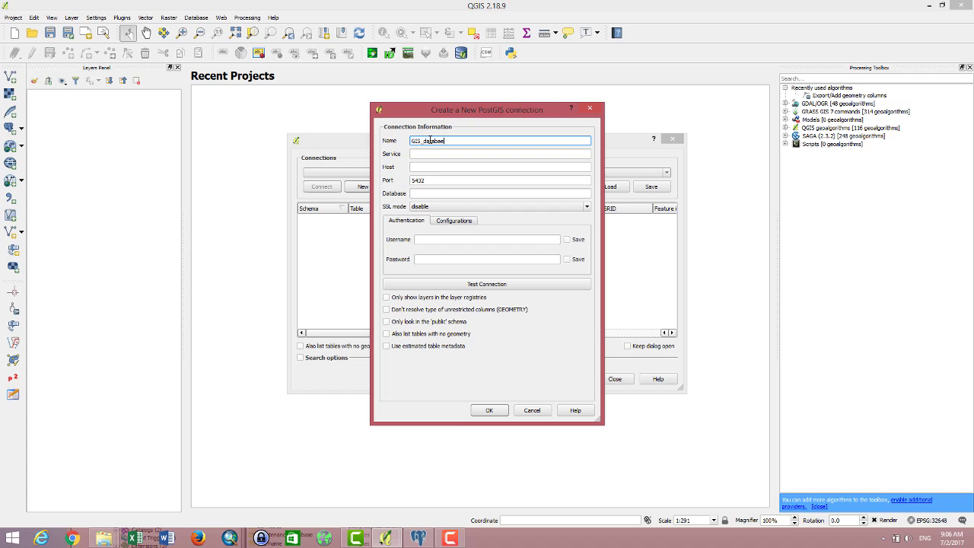
pyautogui.write('e')
pyautogui.click(454, 166)
# Step: Bring pgAdmin III up and position it beside the connection dialog
pyautogui.click(418, 538)
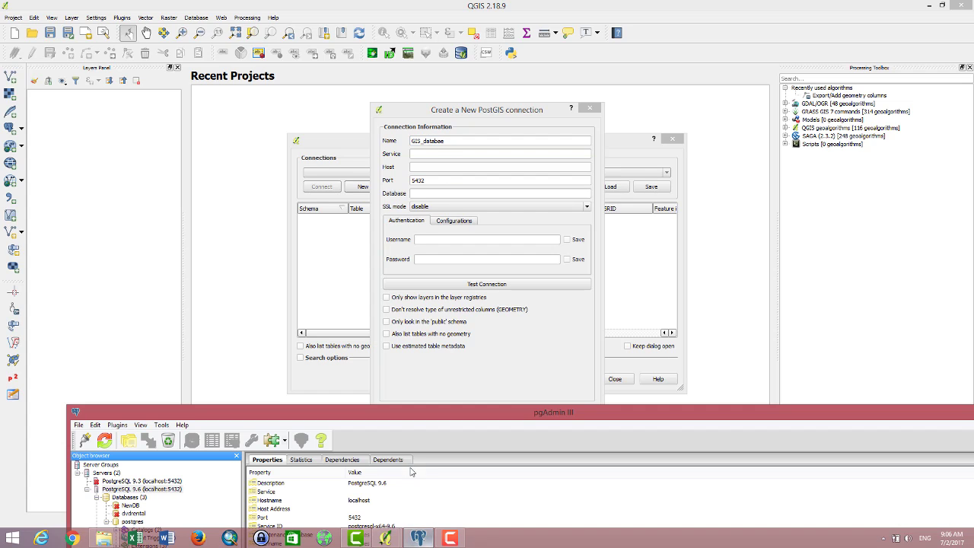
pyautogui.moveTo(412, 419); pyautogui.dragTo(425, 218)
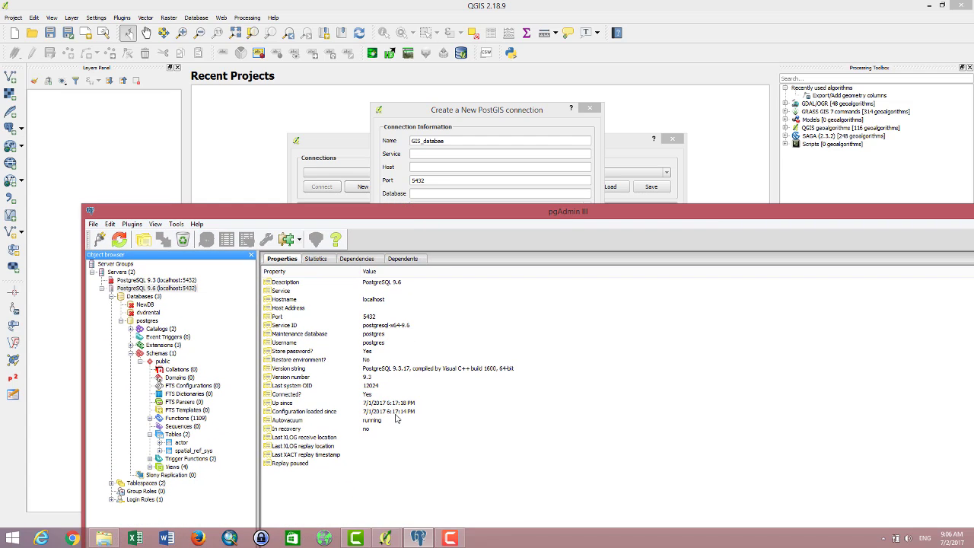
pyautogui.moveTo(490, 213); pyautogui.dragTo(487, 376)
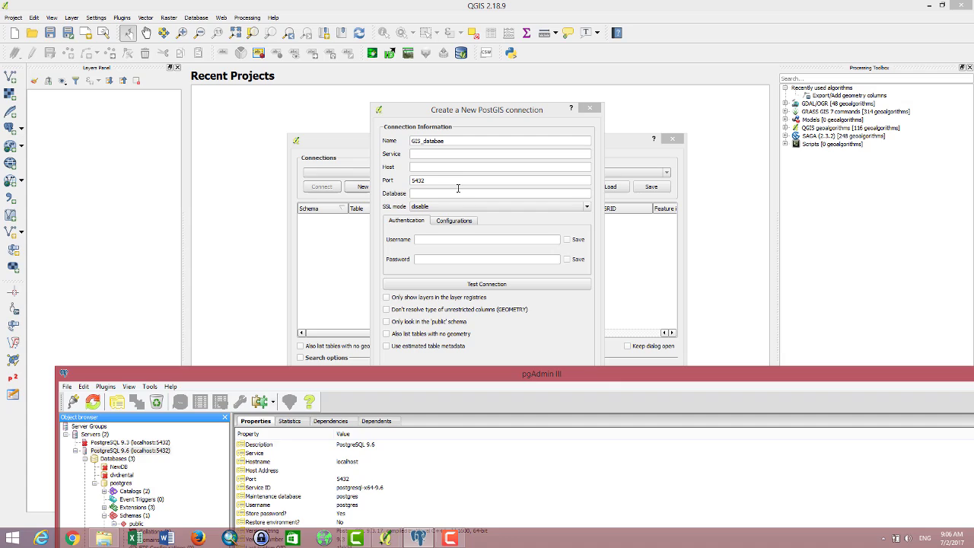
# Step: Give the new connection host localhost and keep port 5432
pyautogui.click(466, 169)
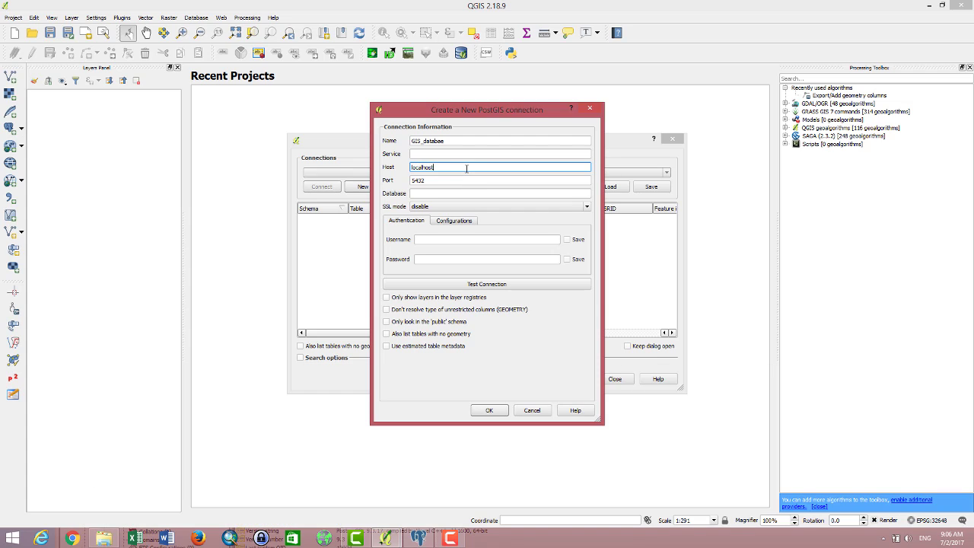
pyautogui.click(440, 180)
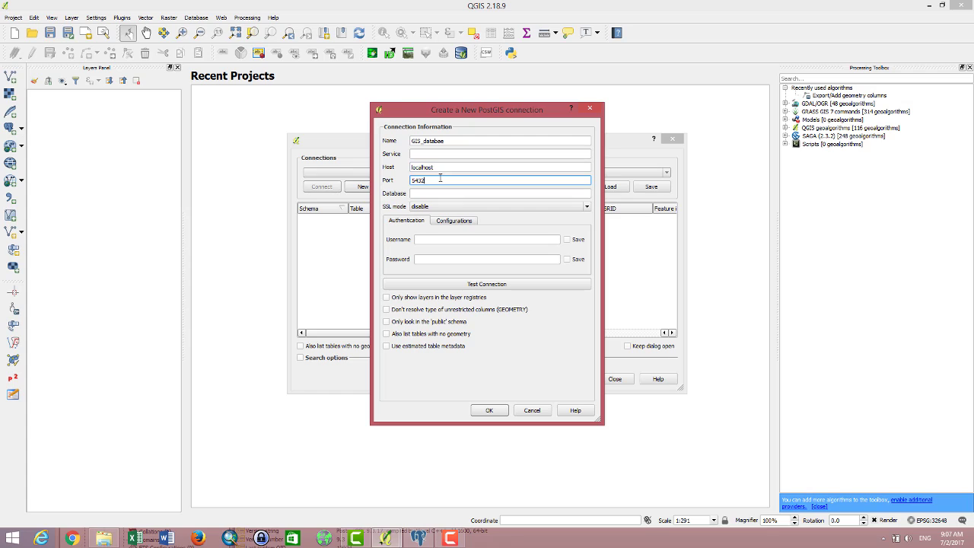
pyautogui.doubleClick(421, 179)
pyautogui.click(430, 177)
# Step: In pgAdmin III, enlarge the window and view the PostgreSQL 9.6 server's properties
pyautogui.click(423, 538)
pyautogui.moveTo(344, 369); pyautogui.dragTo(410, 162)
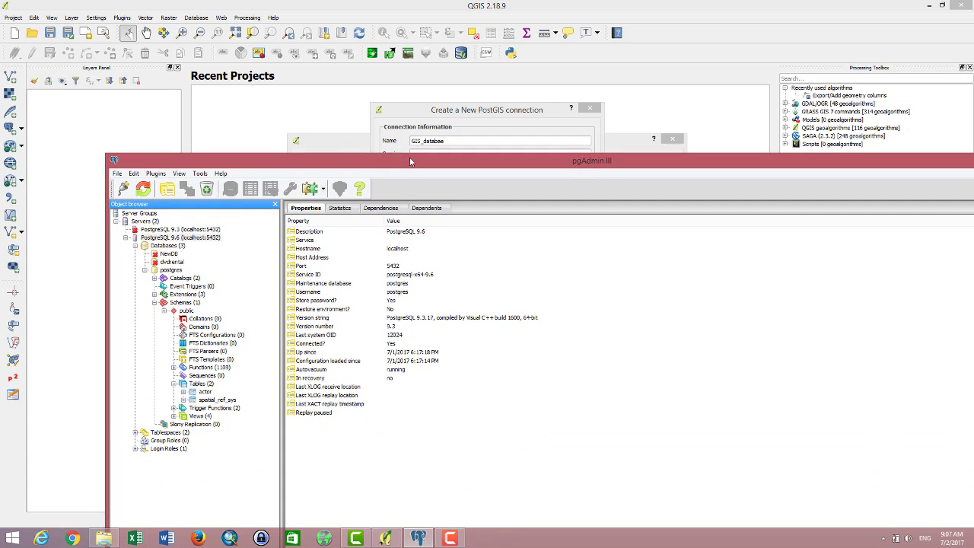
pyautogui.click(173, 237)
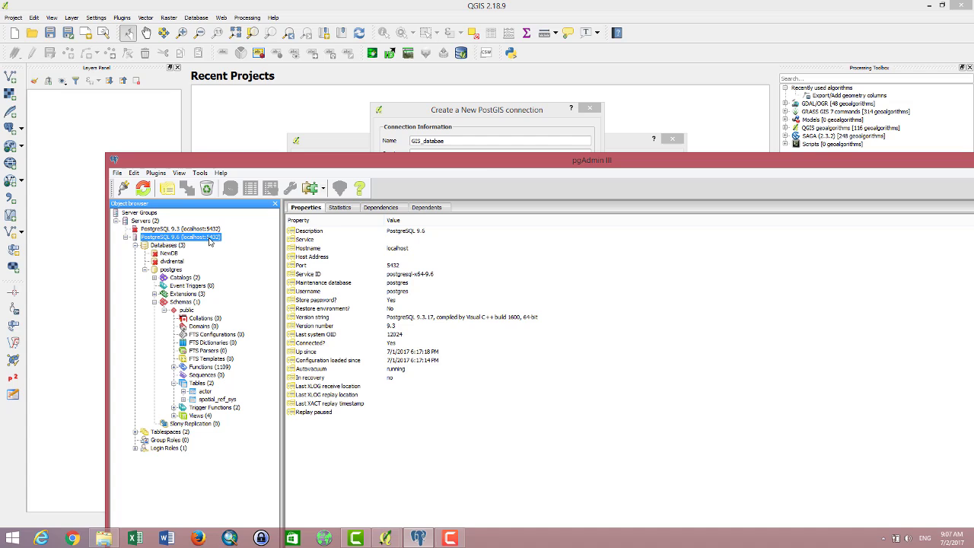
pyautogui.moveTo(479, 160); pyautogui.dragTo(449, 399)
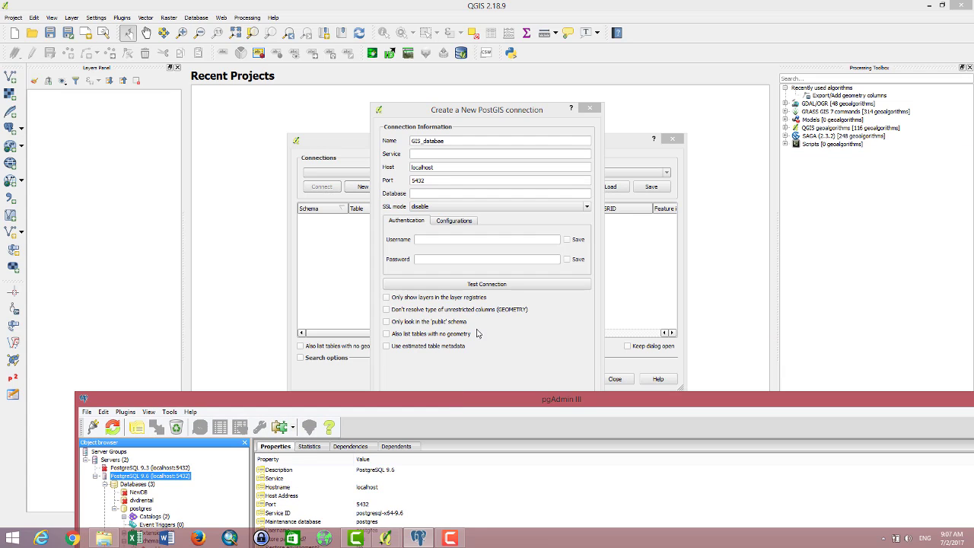
# Step: Move to the connection's Database field, then raise pgAdmin III to browse its tree
pyautogui.click(435, 182)
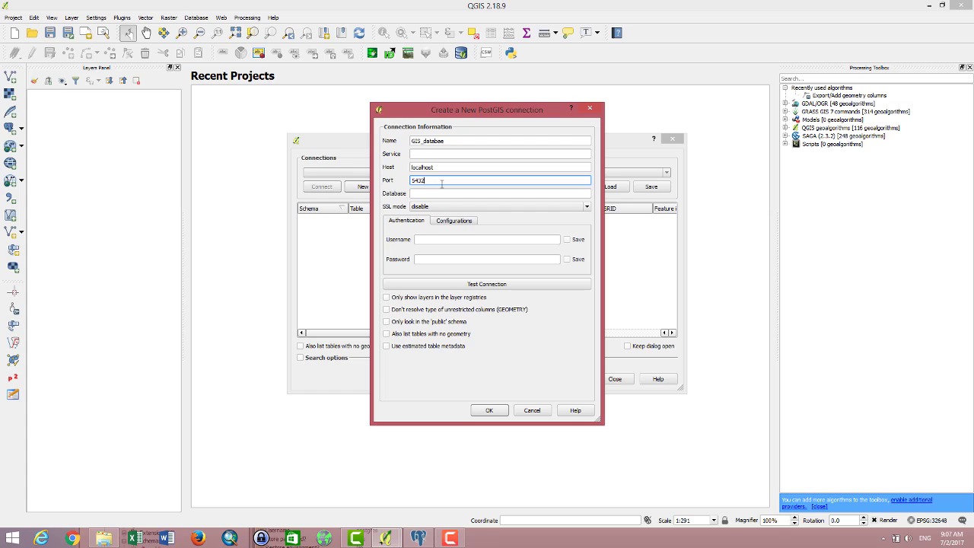
pyautogui.press('Tab')
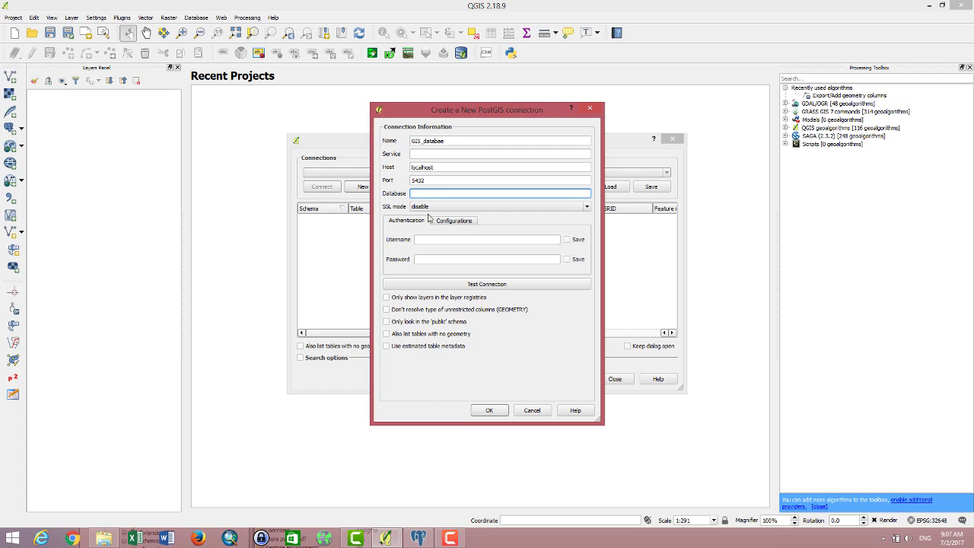
pyautogui.click(417, 538)
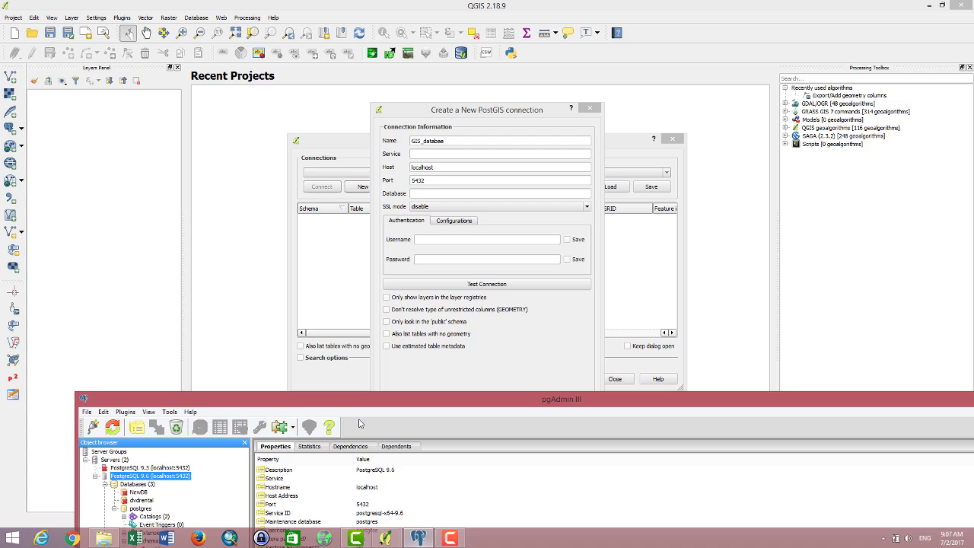
pyautogui.moveTo(368, 399); pyautogui.dragTo(418, 224)
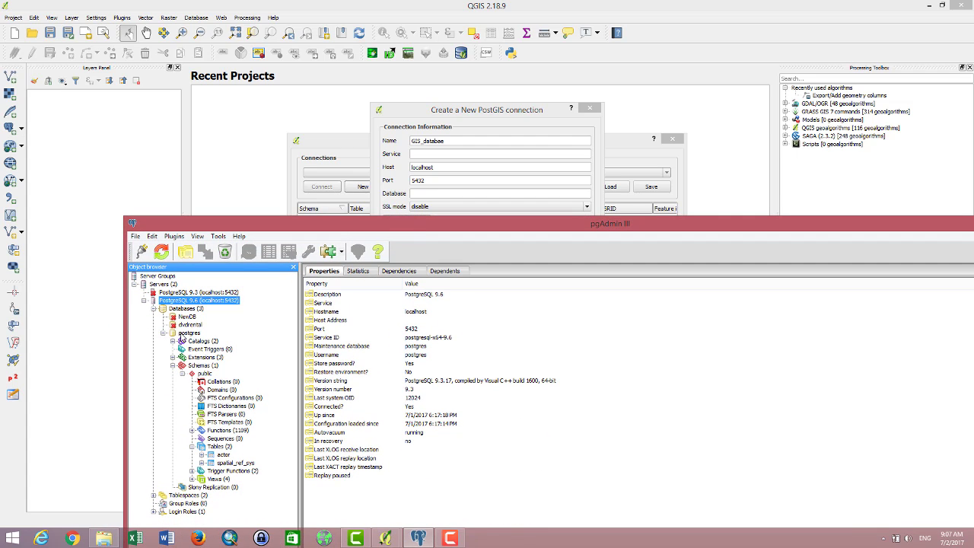
# Step: Copy the database name postgres from its properties in pgAdmin III
pyautogui.click(187, 333)
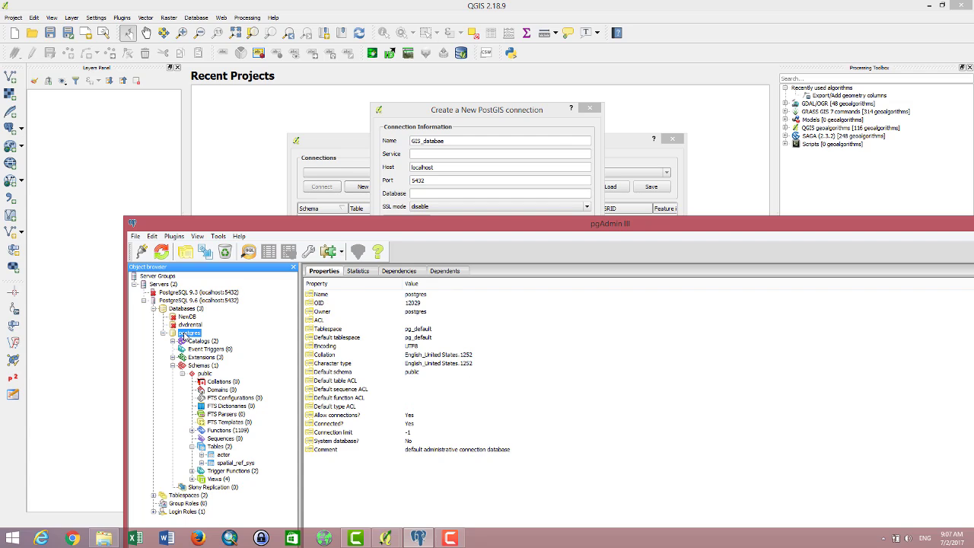
pyautogui.doubleClick(417, 297)
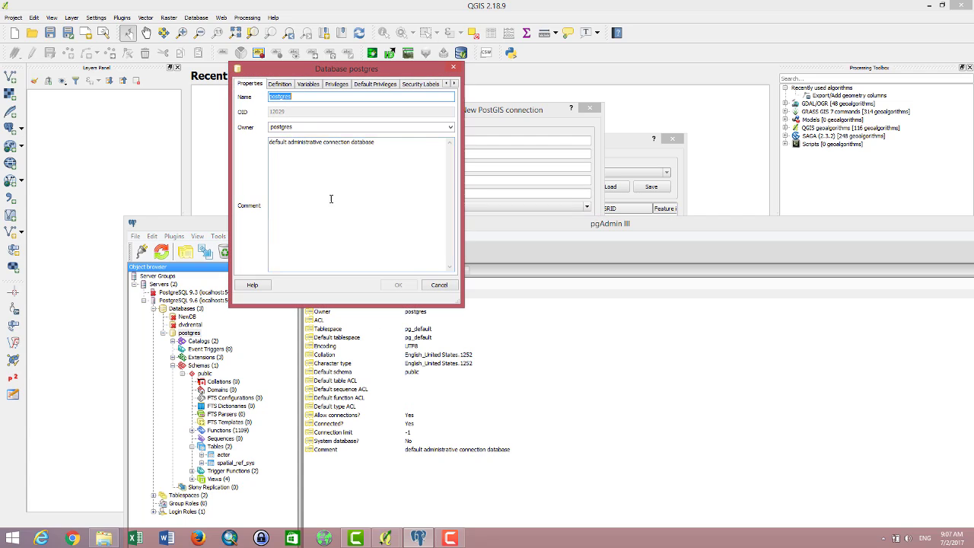
pyautogui.rightClick(282, 96)
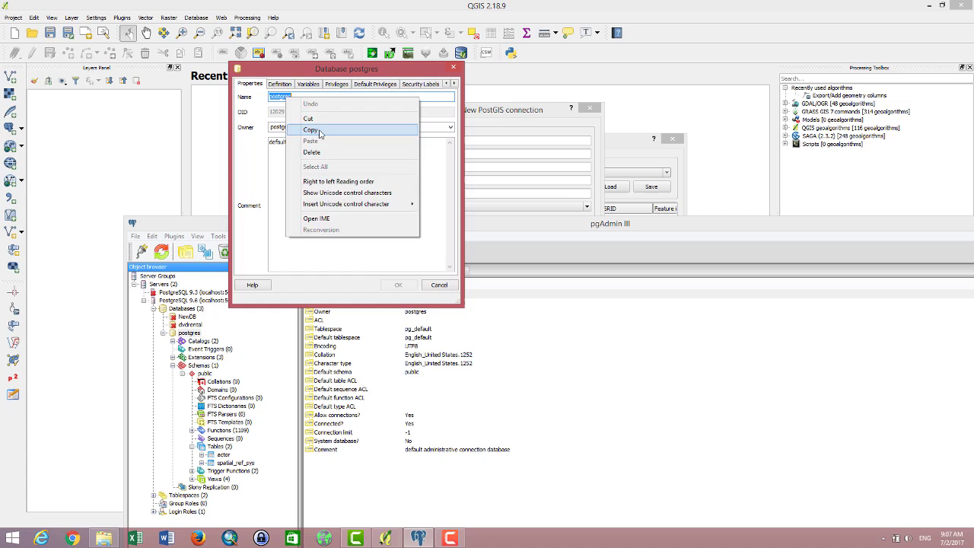
pyautogui.click(320, 129)
pyautogui.click(454, 68)
# Step: Paste postgres into the QGIS connection's Database field
pyautogui.click(471, 193)
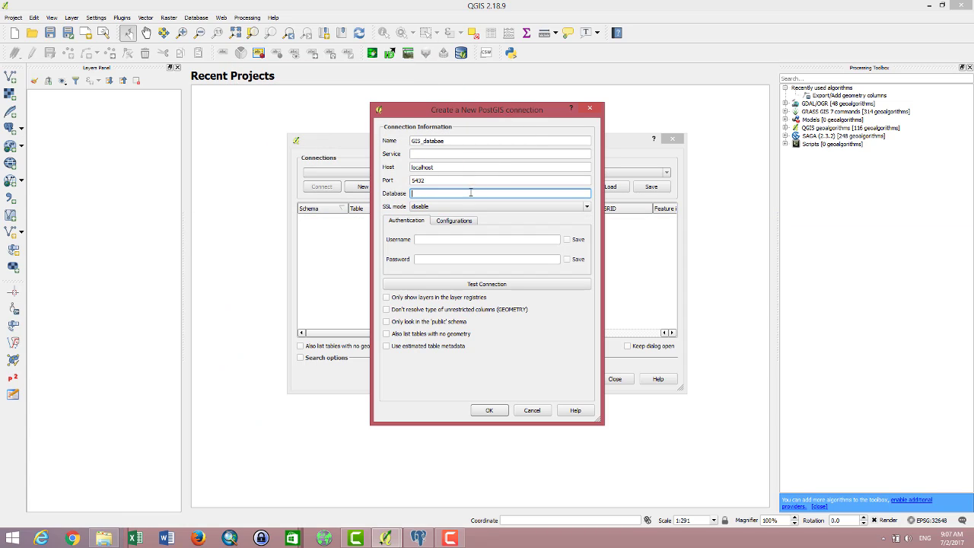
pyautogui.rightClick(449, 193)
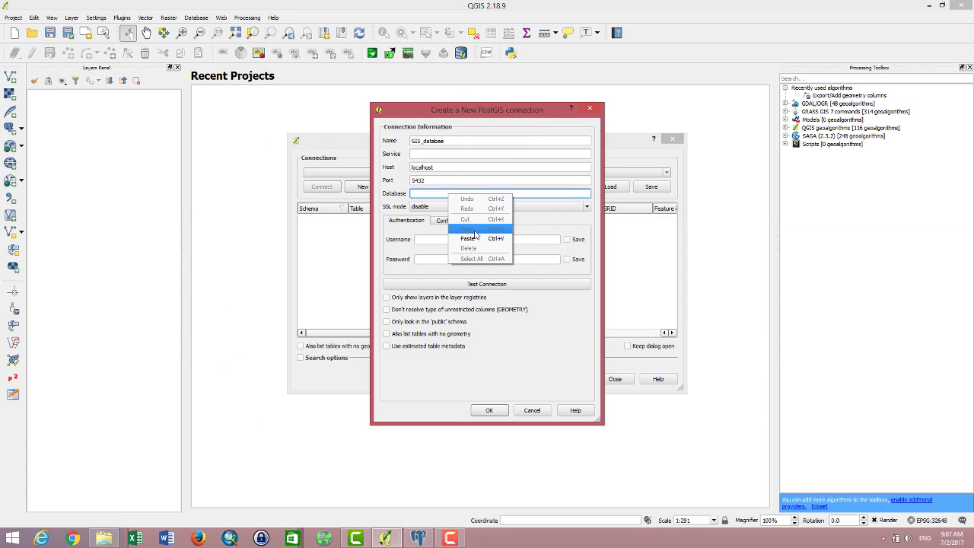
pyautogui.click(476, 241)
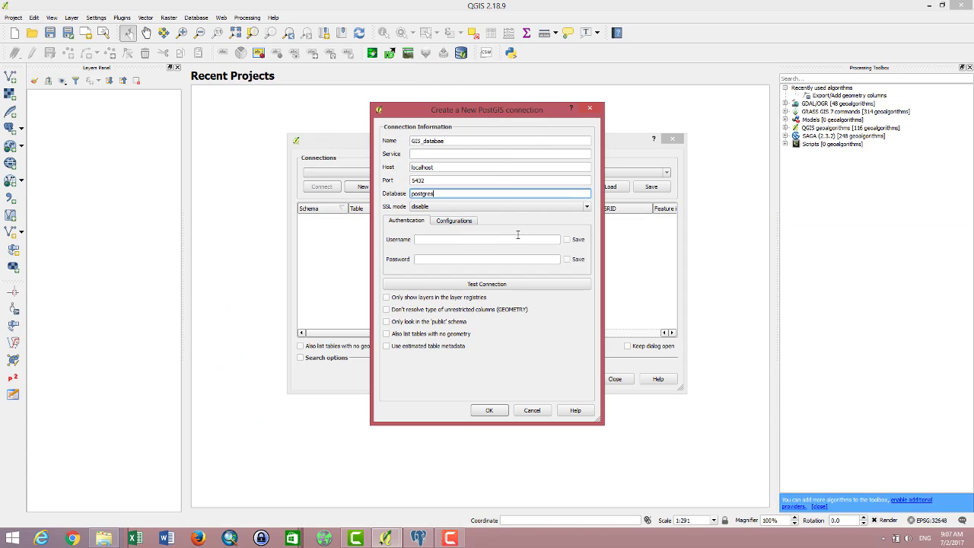
pyautogui.click(431, 241)
pyautogui.click(431, 257)
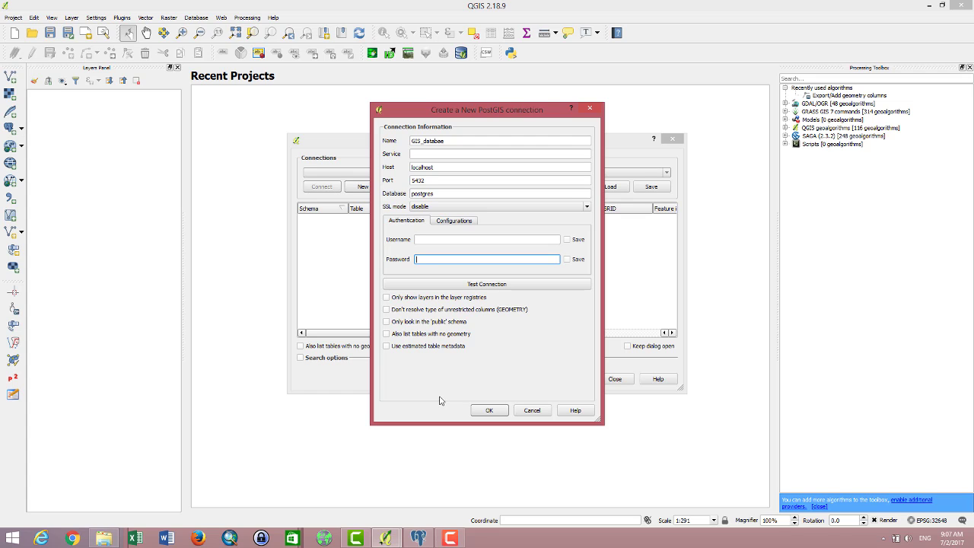
# Step: Enter username postgres and the account password, then test the connection successfully
pyautogui.click(418, 538)
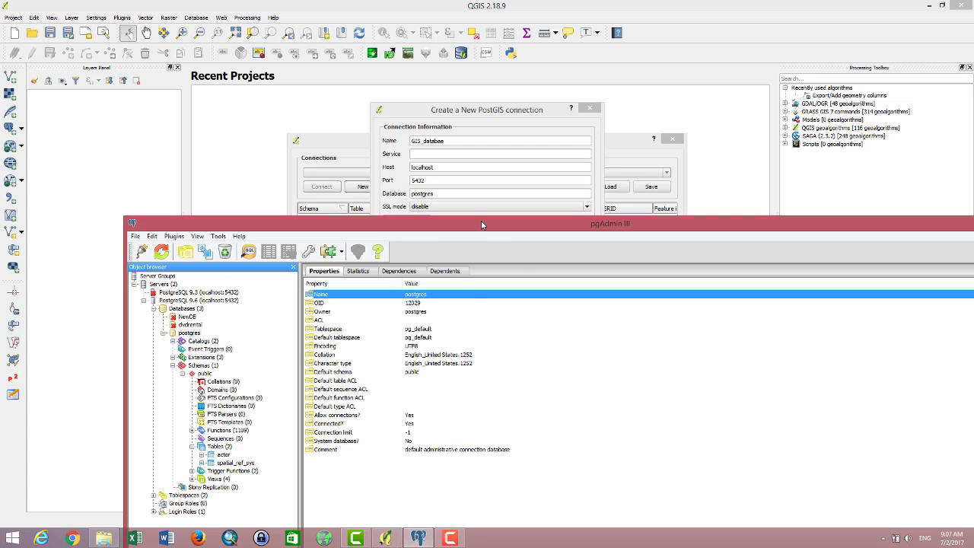
pyautogui.moveTo(482, 225); pyautogui.dragTo(466, 465)
pyautogui.click(456, 240)
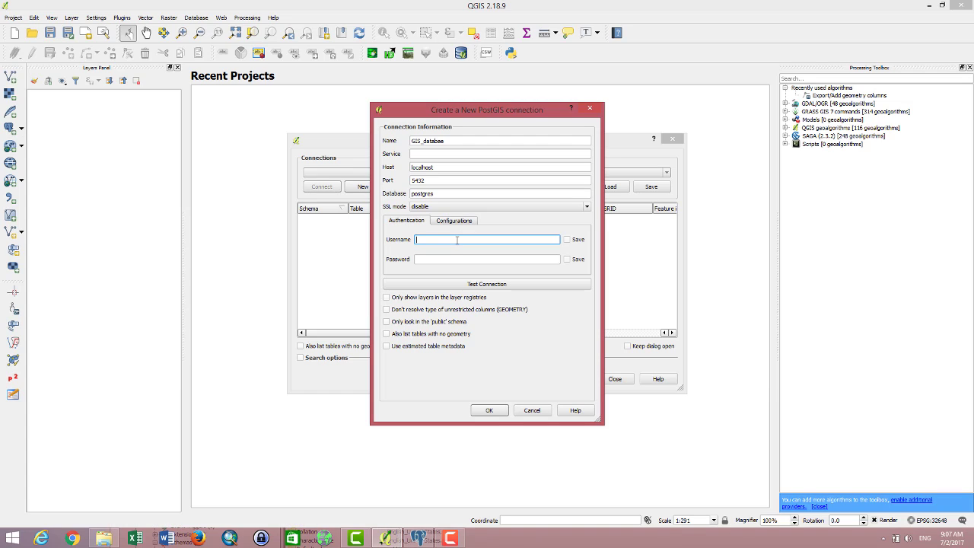
pyautogui.write('postgres')
pyautogui.click(460, 255)
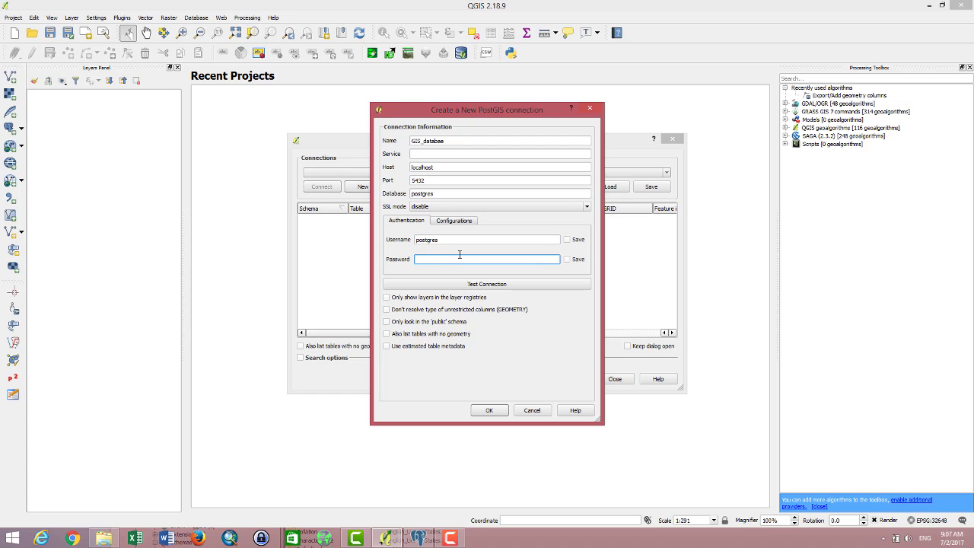
pyautogui.write('po')
pyautogui.click(525, 284)
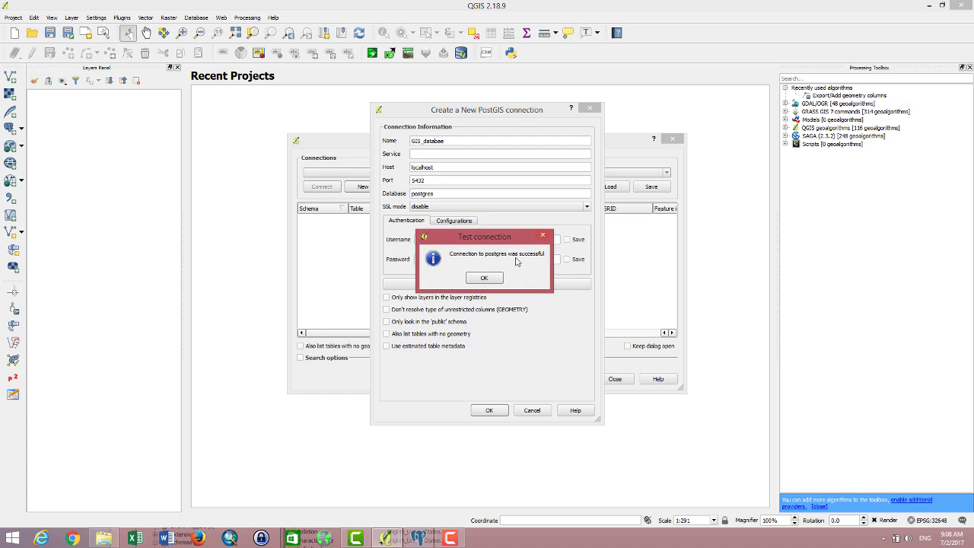
# Step: Save GIS_databae, connect with its credentials, expand the public schema, then close the table window
pyautogui.click(493, 280)
pyautogui.click(492, 411)
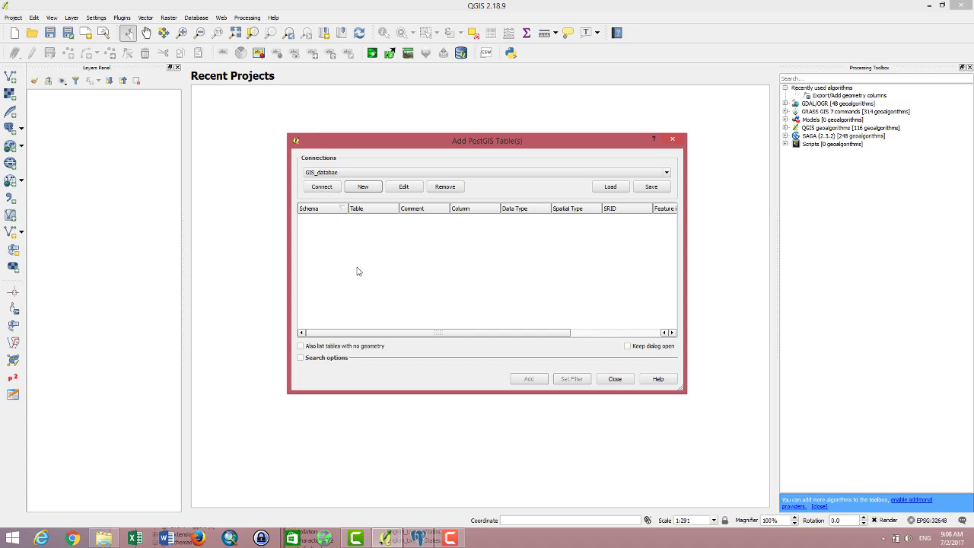
pyautogui.click(323, 188)
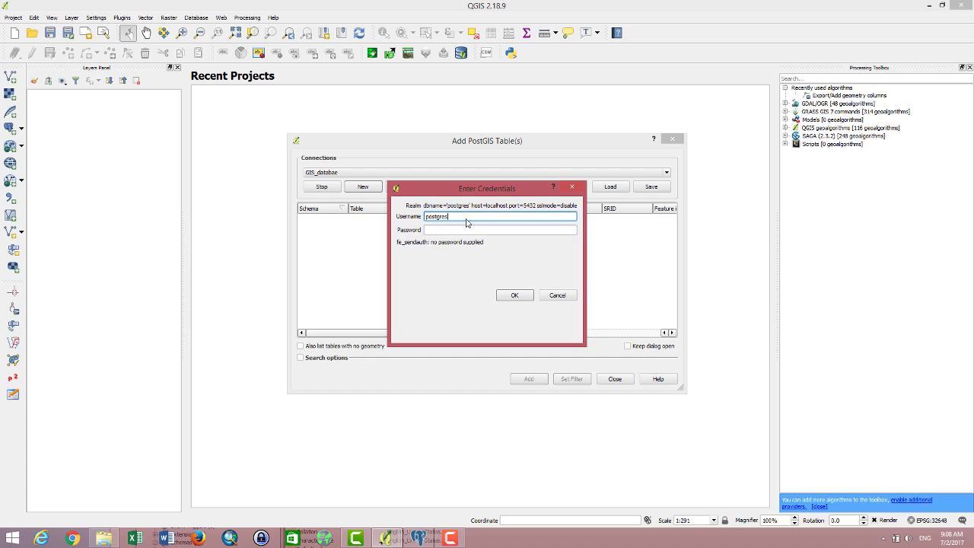
pyautogui.moveTo(477, 220); pyautogui.dragTo(408, 219)
pyautogui.click(460, 231)
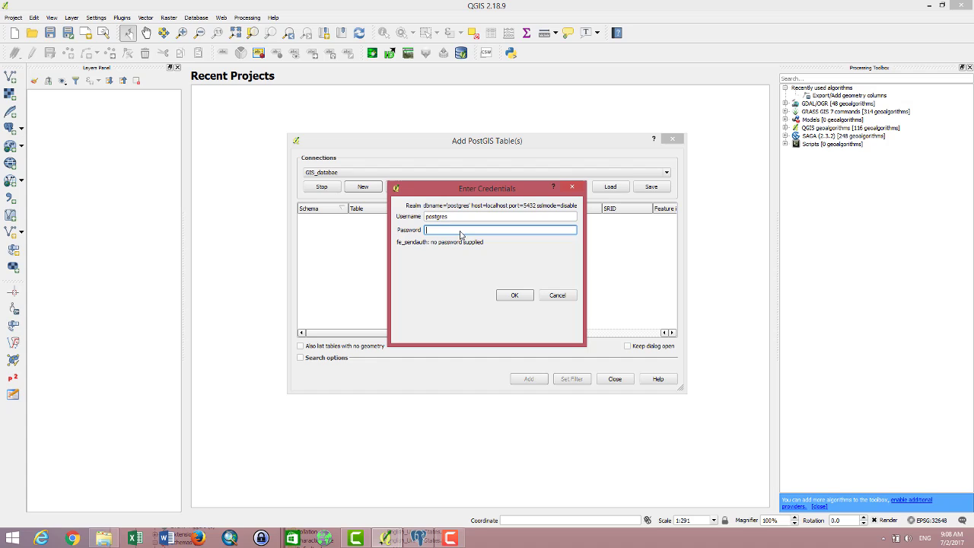
pyautogui.hotkey('ctrl', 'v')
pyautogui.click(514, 295)
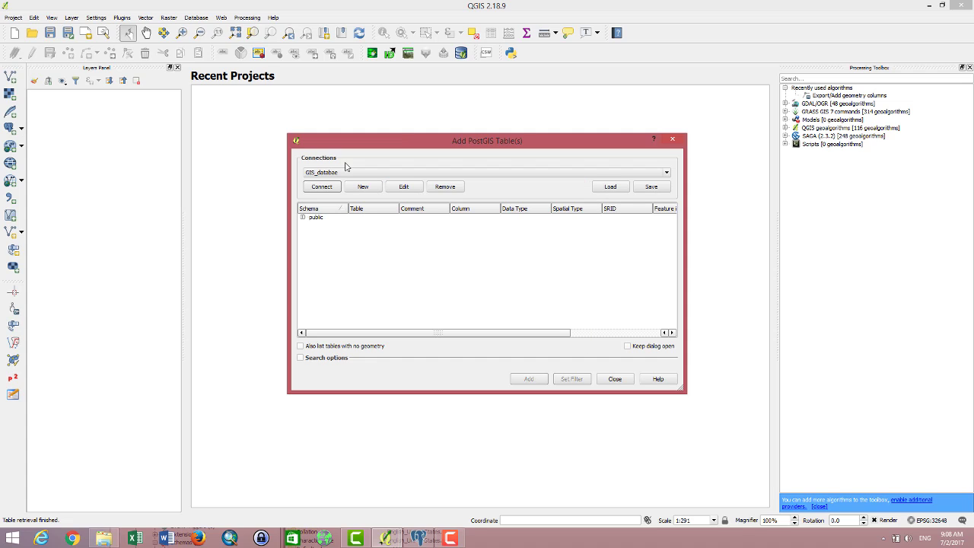
pyautogui.click(302, 218)
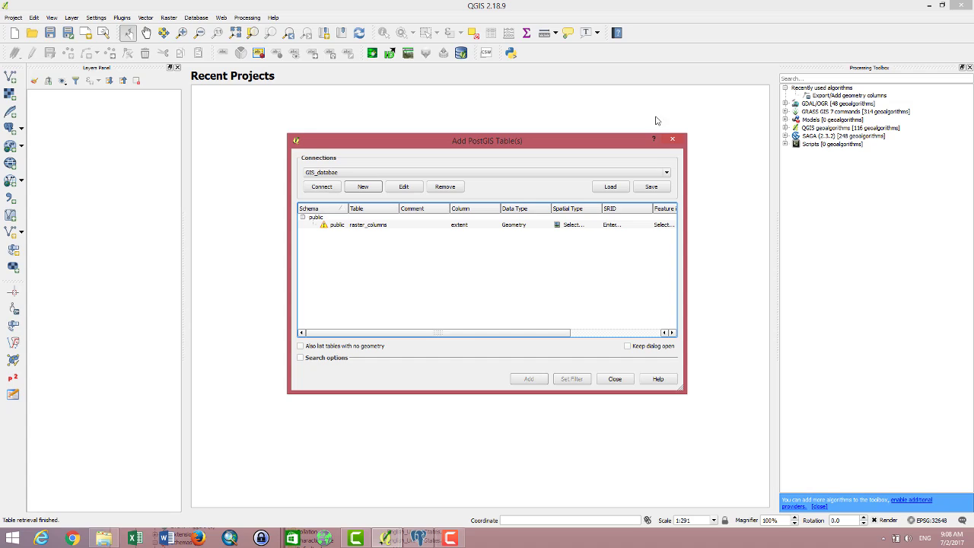
pyautogui.click(672, 141)
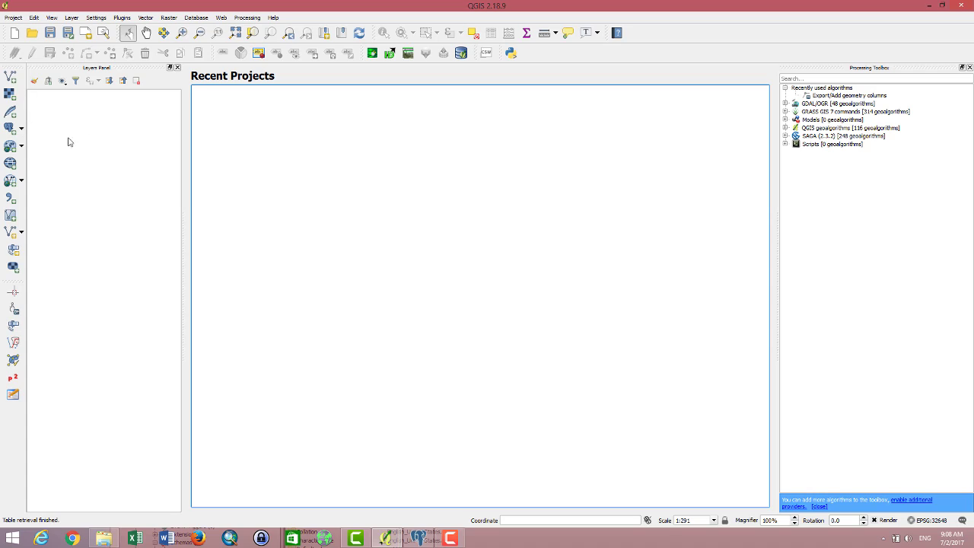
# Step: Drag poverty_rate_province.shp from Downloads into the Layers panel to map Cambodia's provinces
pyautogui.click(103, 538)
pyautogui.press('super+Right')
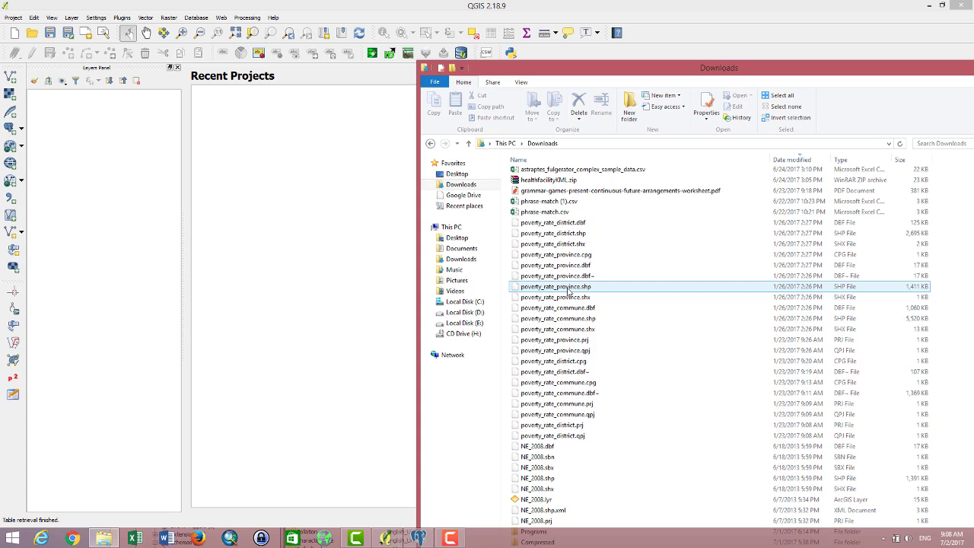
pyautogui.click(555, 286)
pyautogui.scroll(-1, 561, 323)
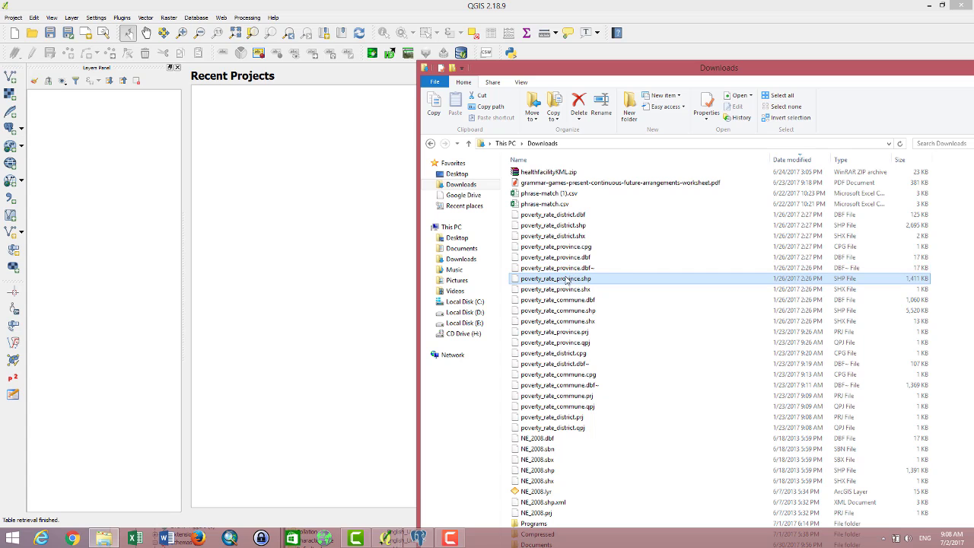
pyautogui.moveTo(569, 281); pyautogui.dragTo(107, 287)
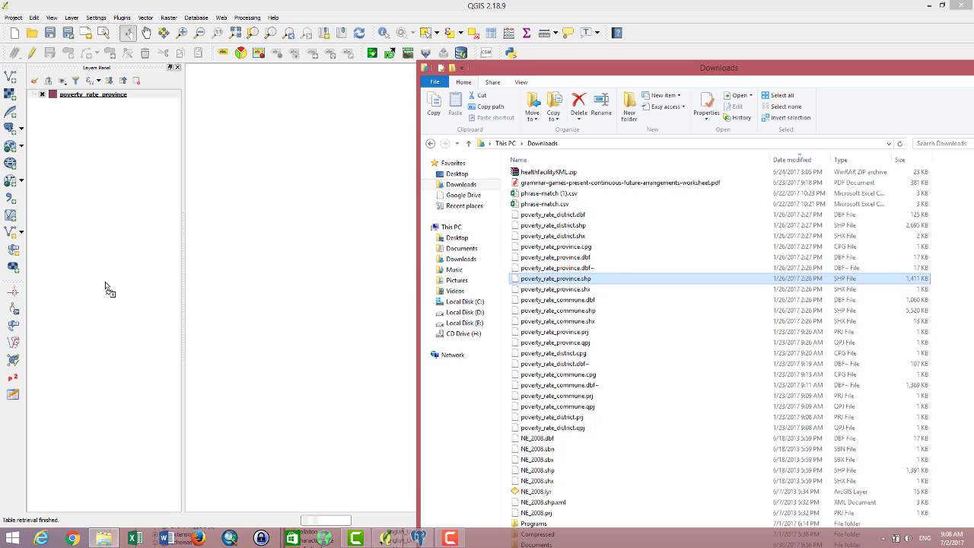
pyautogui.moveTo(764, 72); pyautogui.dragTo(401, 308)
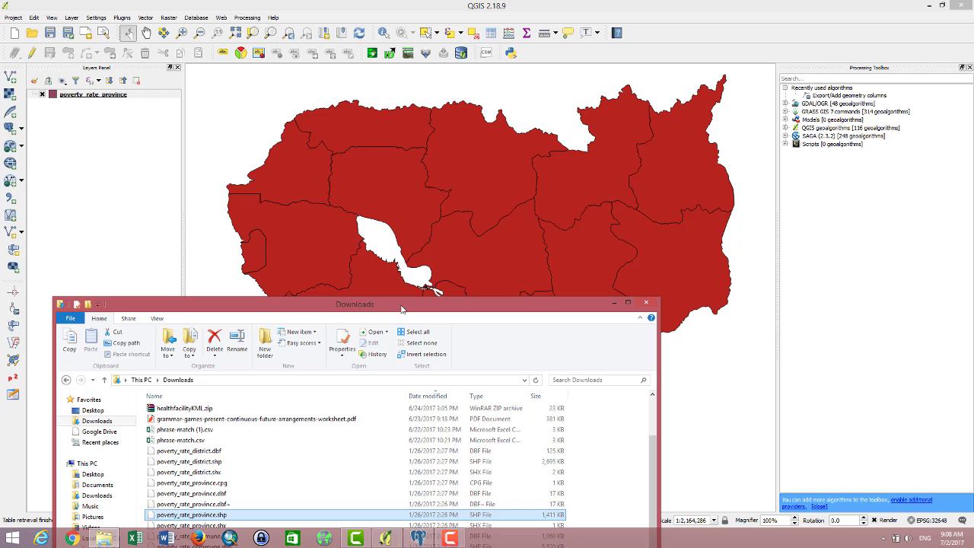
pyautogui.click(613, 303)
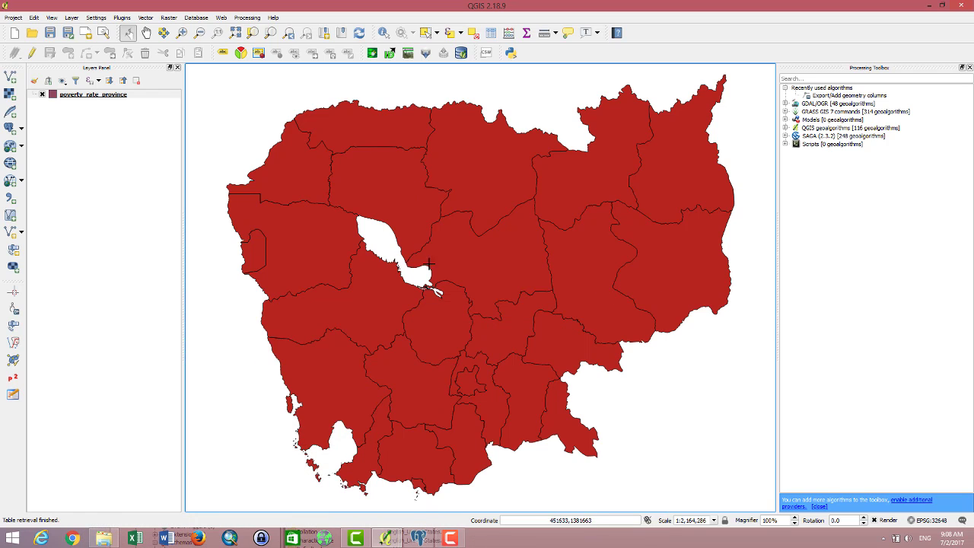
pyautogui.scroll(-1, 392, 213)
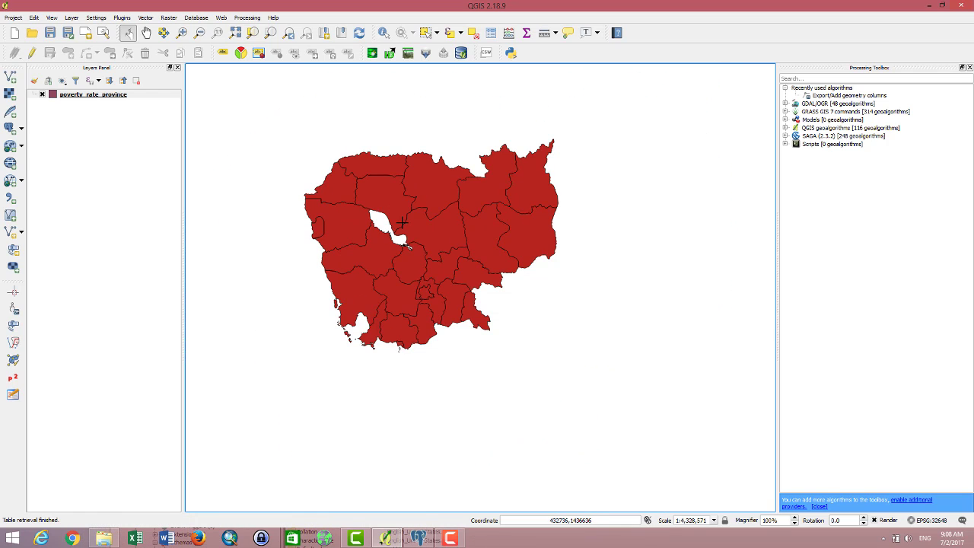
pyautogui.scroll(1, 405, 216)
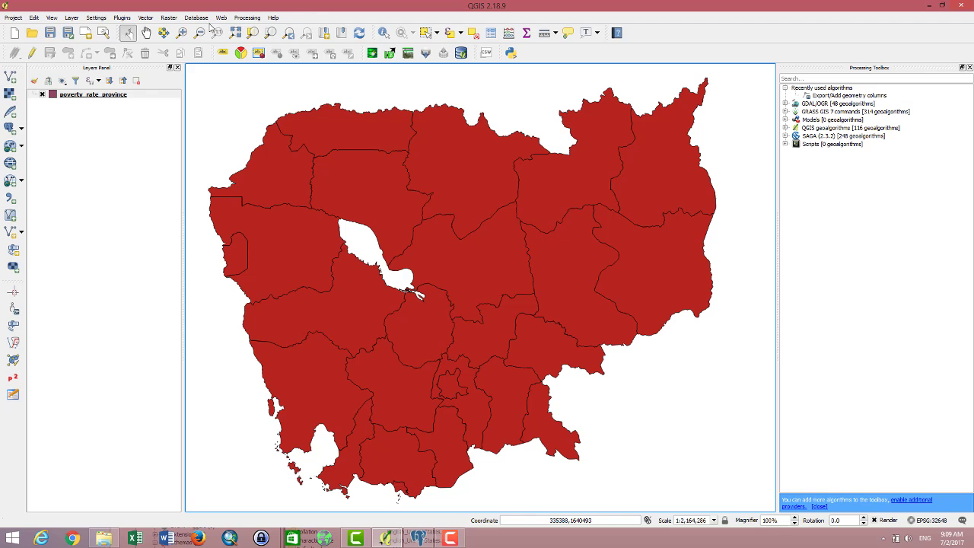
# Step: Open DB Manager and expand PostGIS > GIS_databae > public to list its tables
pyautogui.click(198, 18)
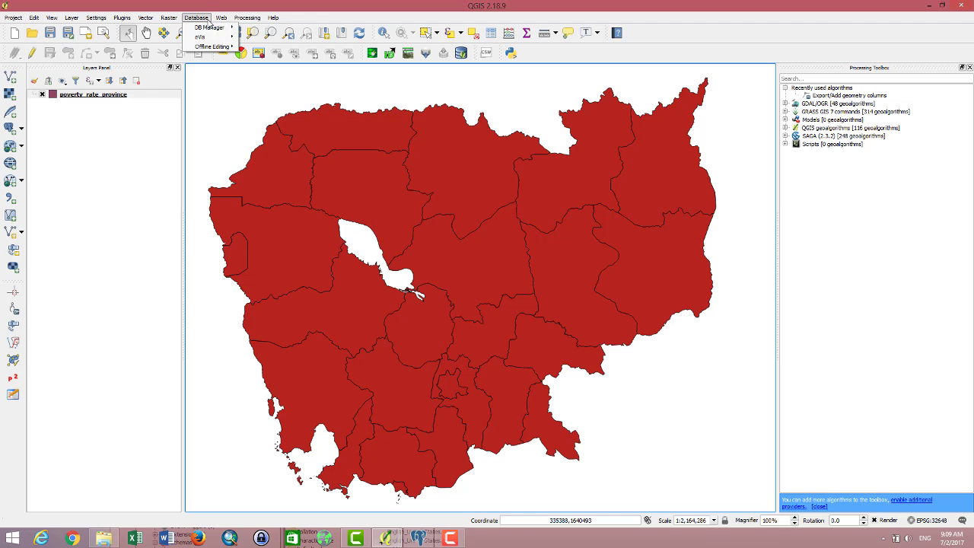
pyautogui.moveTo(199, 27)
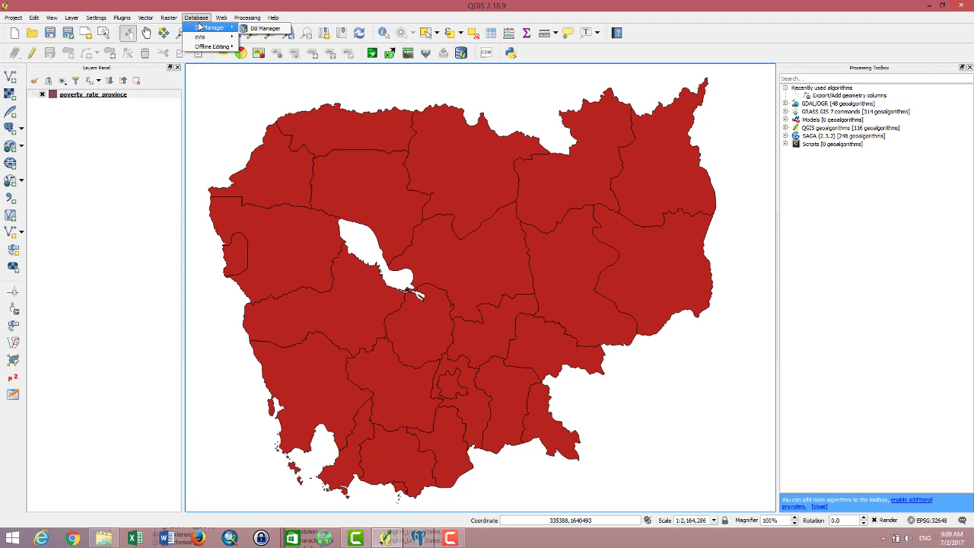
pyautogui.click(263, 29)
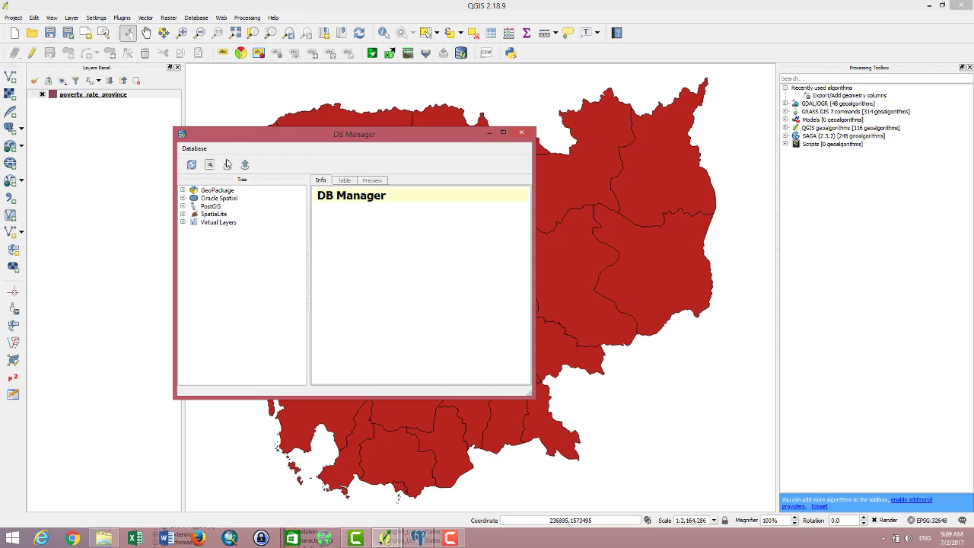
pyautogui.click(183, 208)
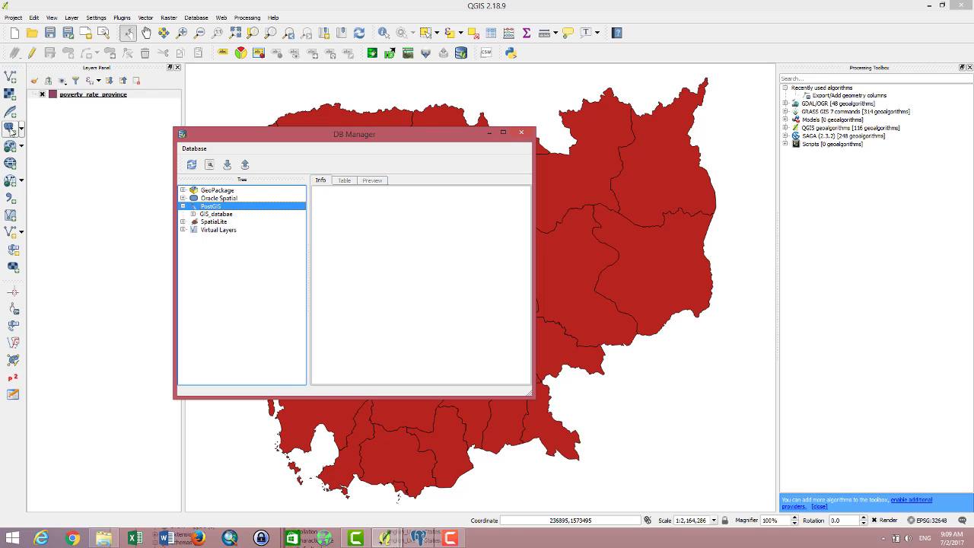
pyautogui.click(196, 214)
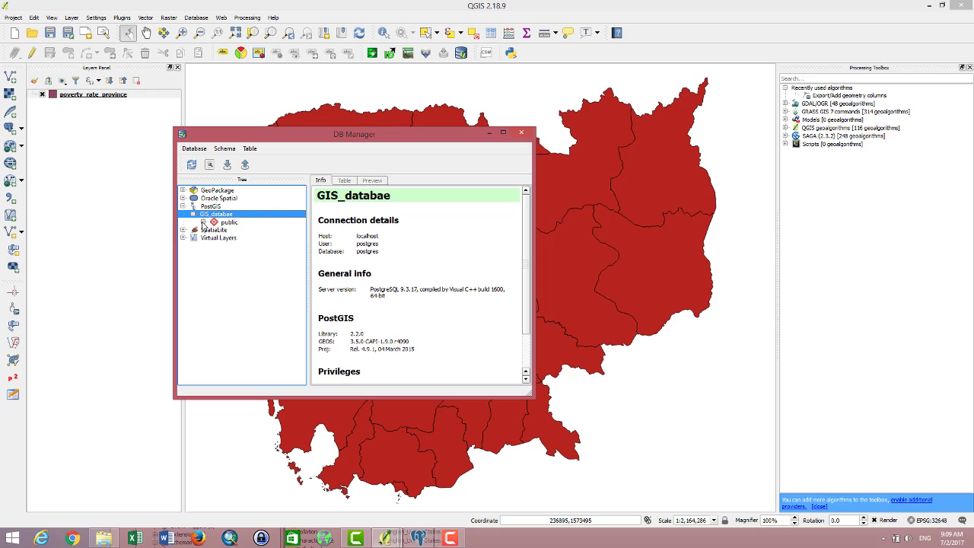
pyautogui.click(207, 225)
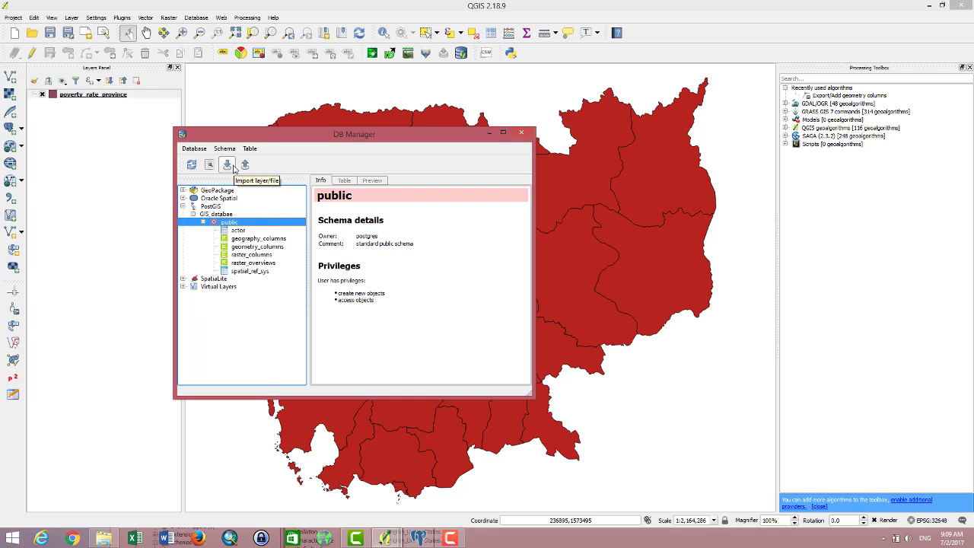
pyautogui.click(245, 165)
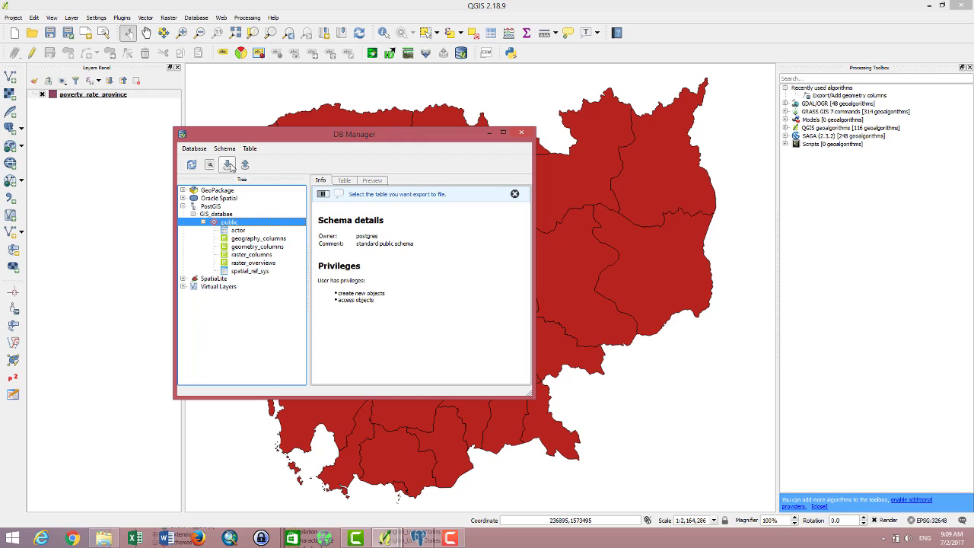
# Step: In the import dialog, add a primary key and set source SRID 32648
pyautogui.click(228, 165)
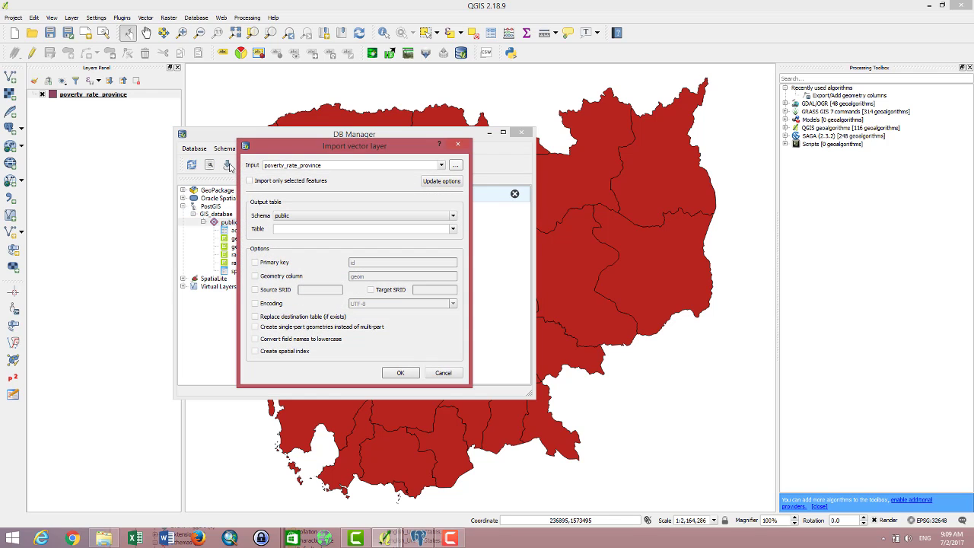
pyautogui.moveTo(316, 148); pyautogui.dragTo(393, 147)
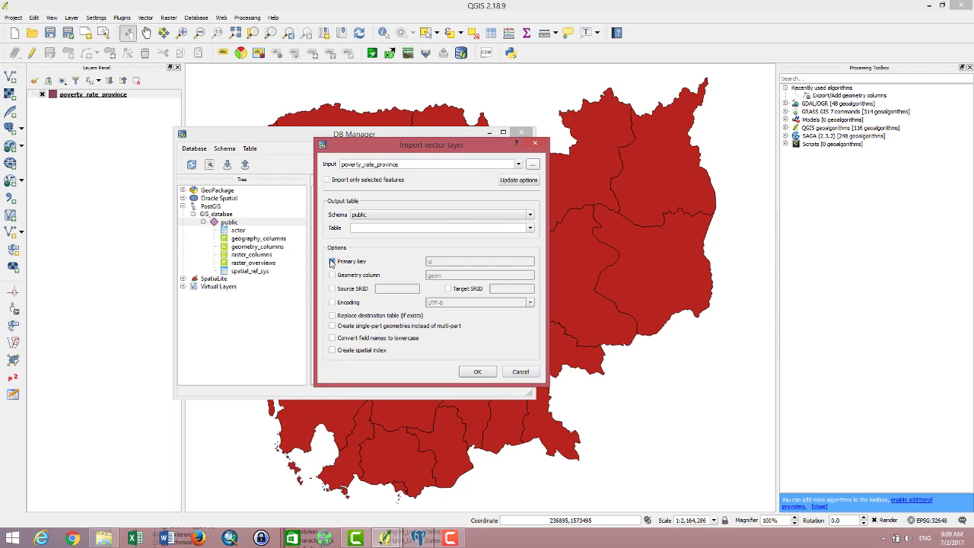
pyautogui.click(332, 262)
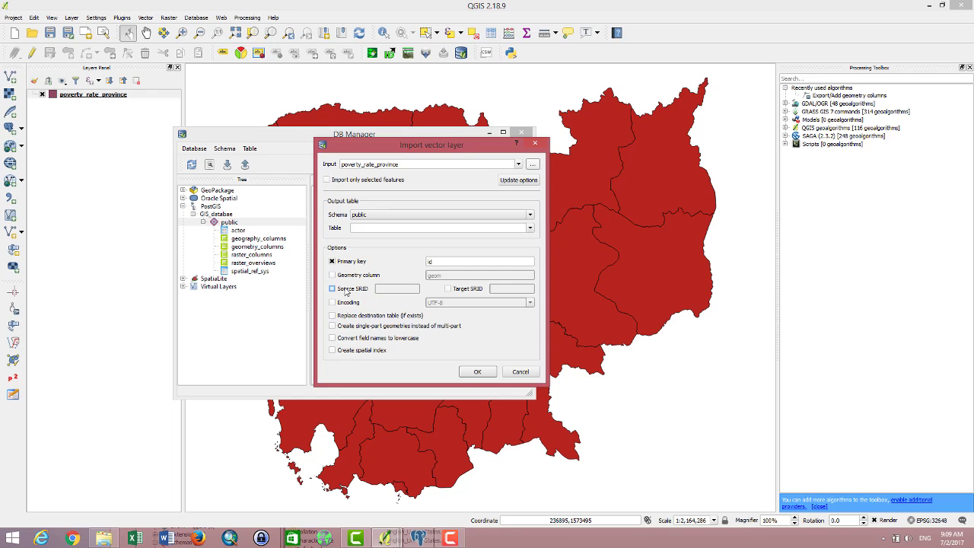
pyautogui.click(346, 291)
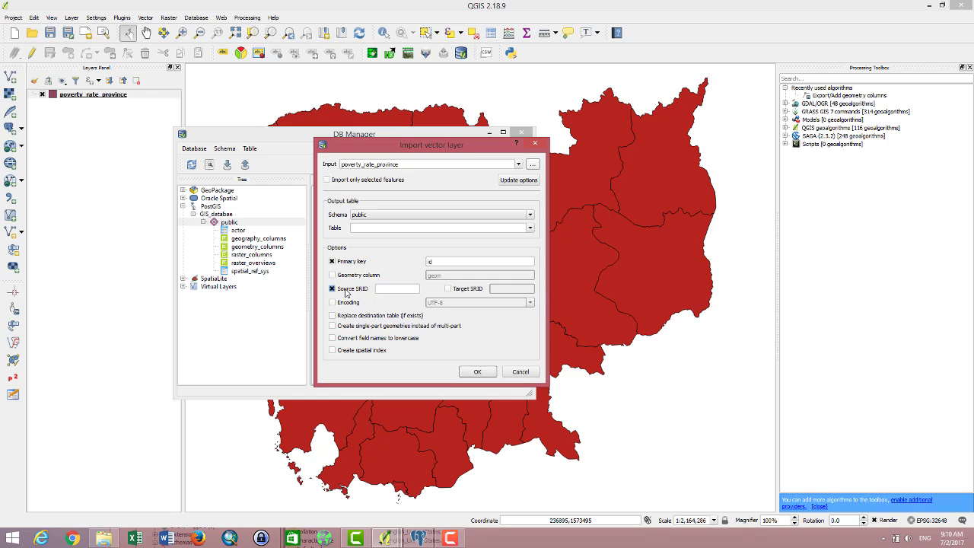
pyautogui.click(387, 292)
# Step: Enable the target SRID and copy 32648 into it from the source field
pyautogui.click(448, 289)
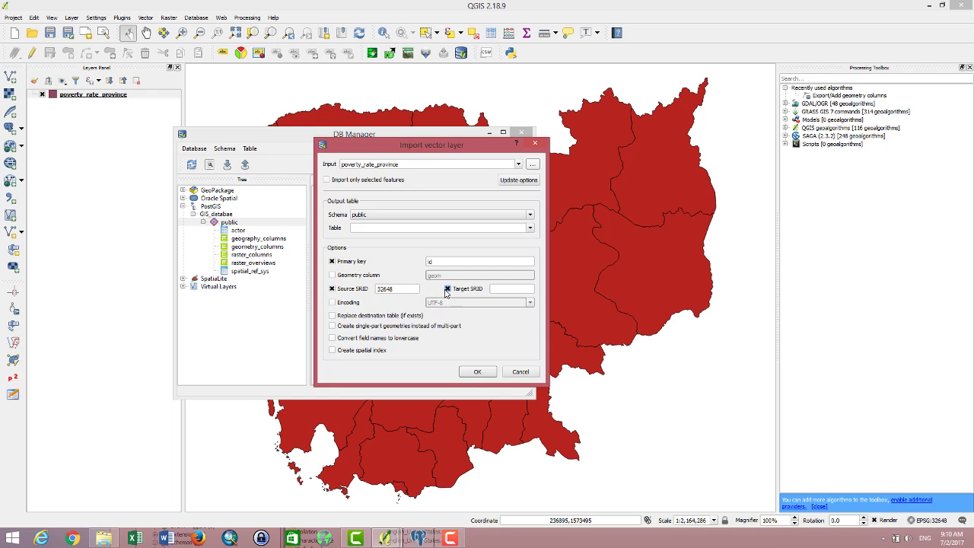
pyautogui.moveTo(420, 290); pyautogui.dragTo(367, 290)
pyautogui.rightClick(388, 288)
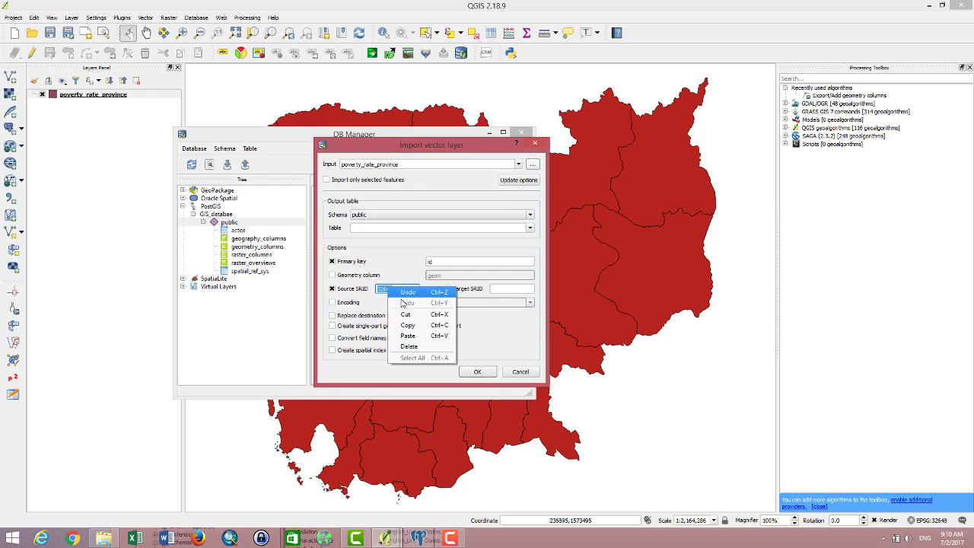
pyautogui.click(403, 322)
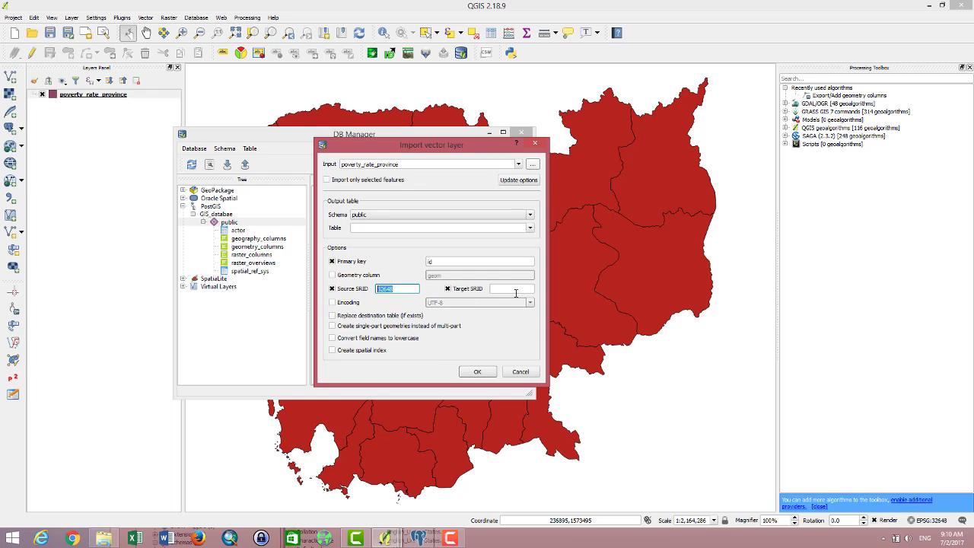
pyautogui.click(493, 291)
pyautogui.rightClick(514, 290)
pyautogui.click(532, 333)
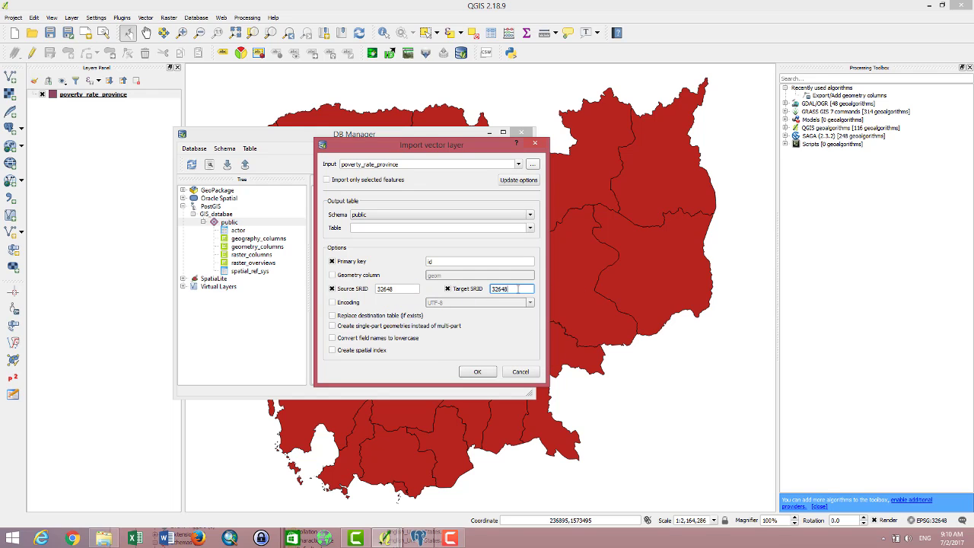
pyautogui.click(390, 289)
# Step: Name the output table poverty_rate_province_level, run the import, and confirm it succeeded
pyautogui.click(477, 372)
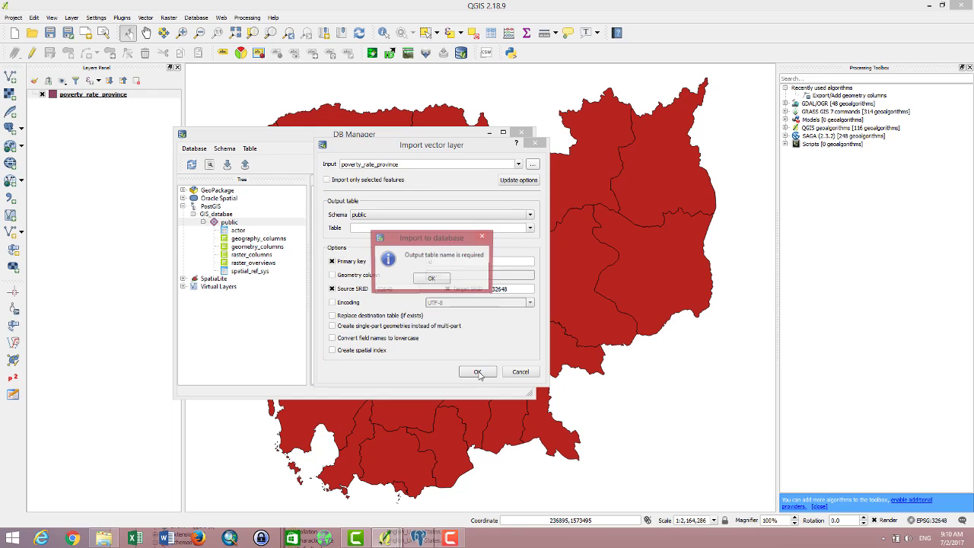
pyautogui.click(444, 279)
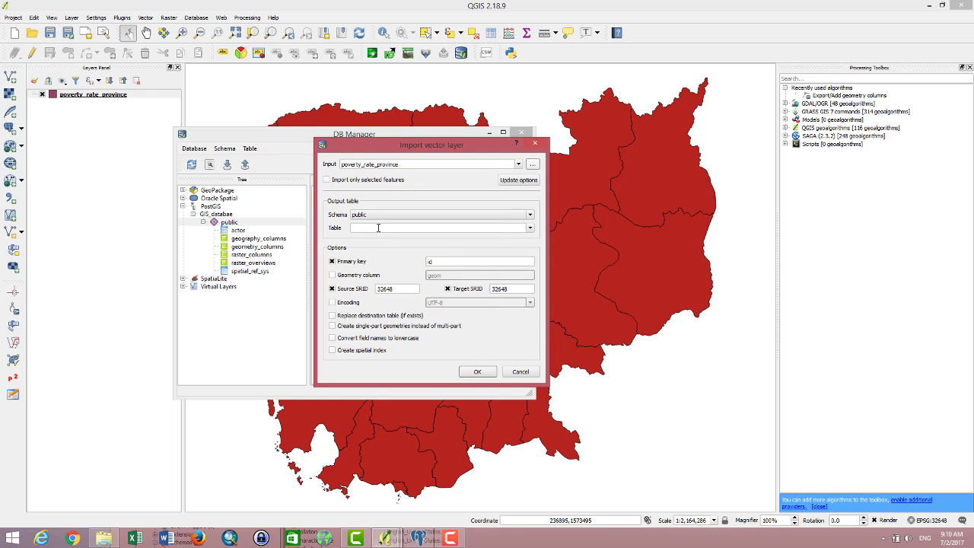
pyautogui.click(379, 227)
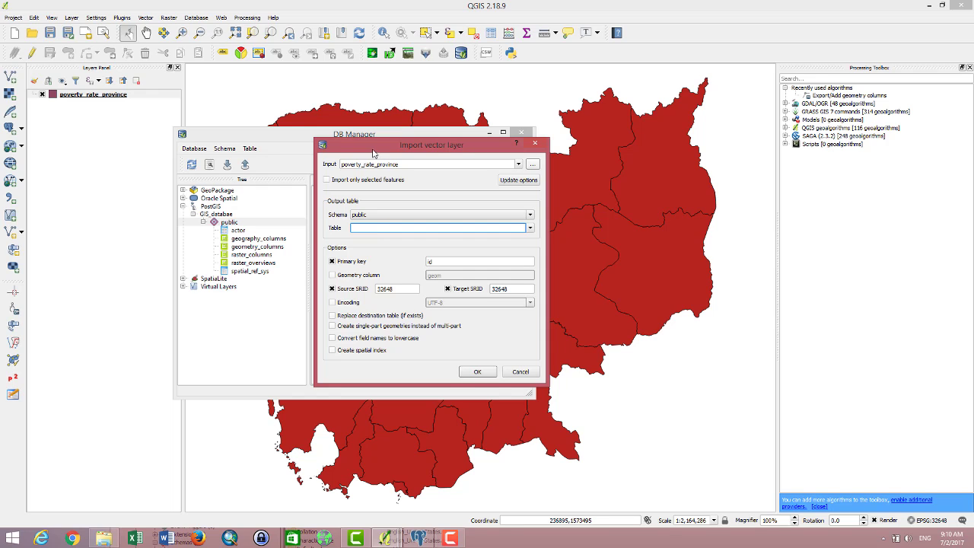
pyautogui.moveTo(373, 152); pyautogui.dragTo(382, 171)
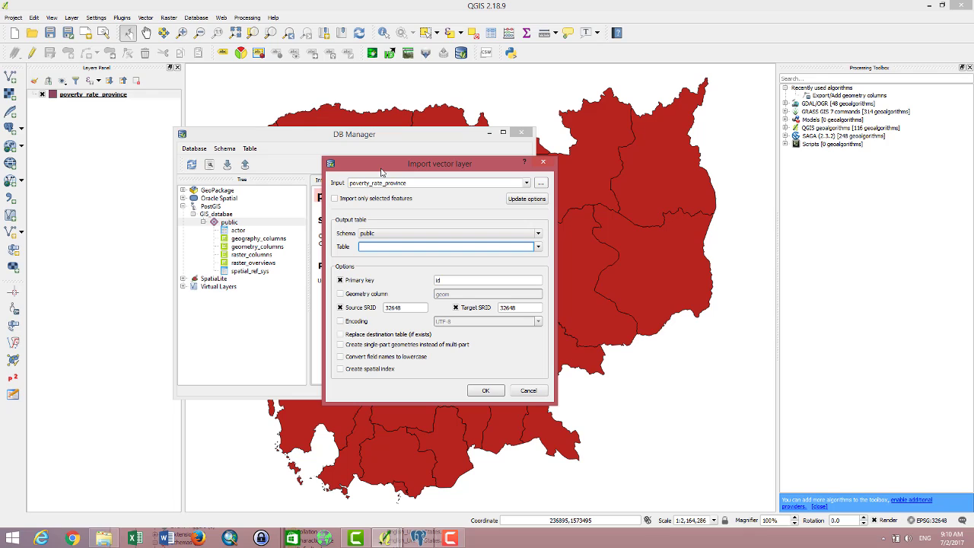
pyautogui.write('poverty_rate_province_level')
pyautogui.click(486, 390)
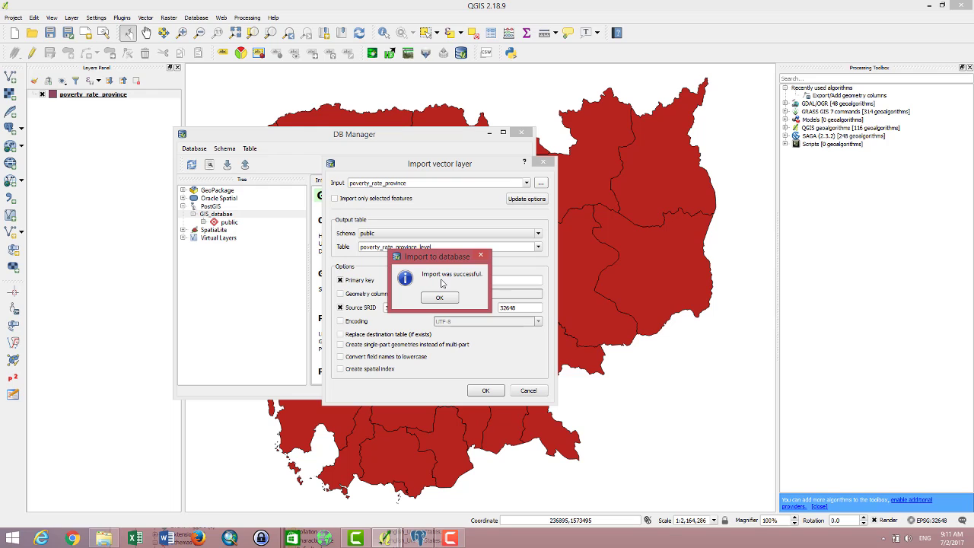
pyautogui.click(430, 297)
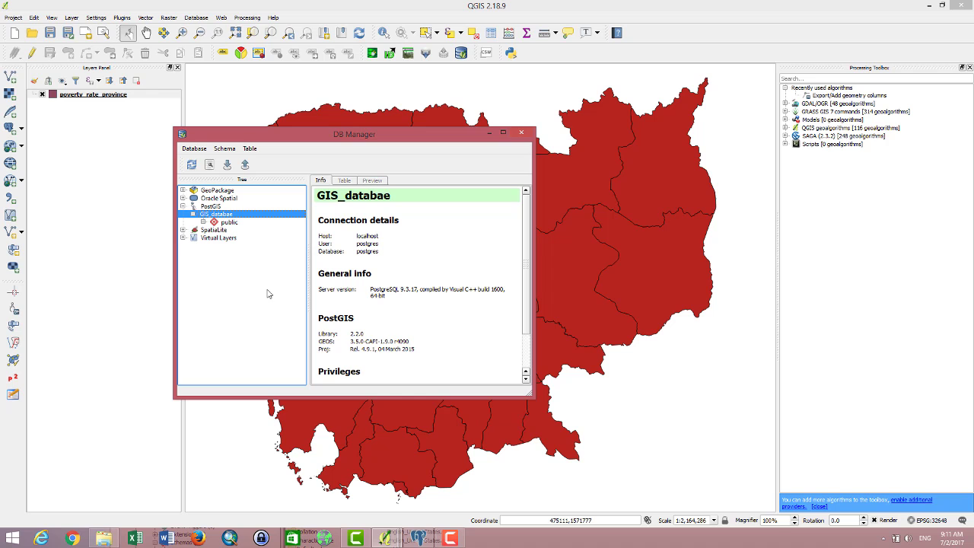
# Step: Maximize pgAdmin III and refresh the postgres database to pick up new tables
pyautogui.click(418, 538)
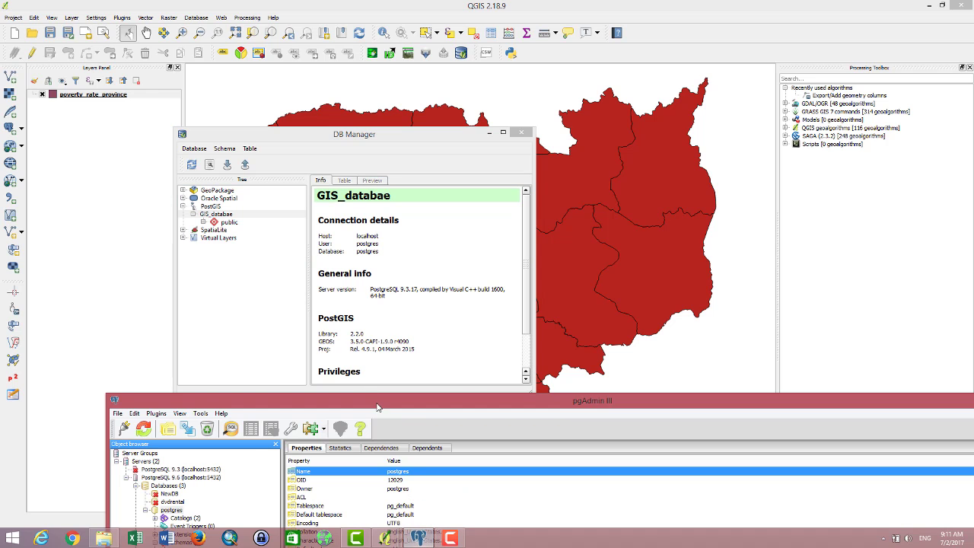
pyautogui.moveTo(379, 406); pyautogui.dragTo(370, 4)
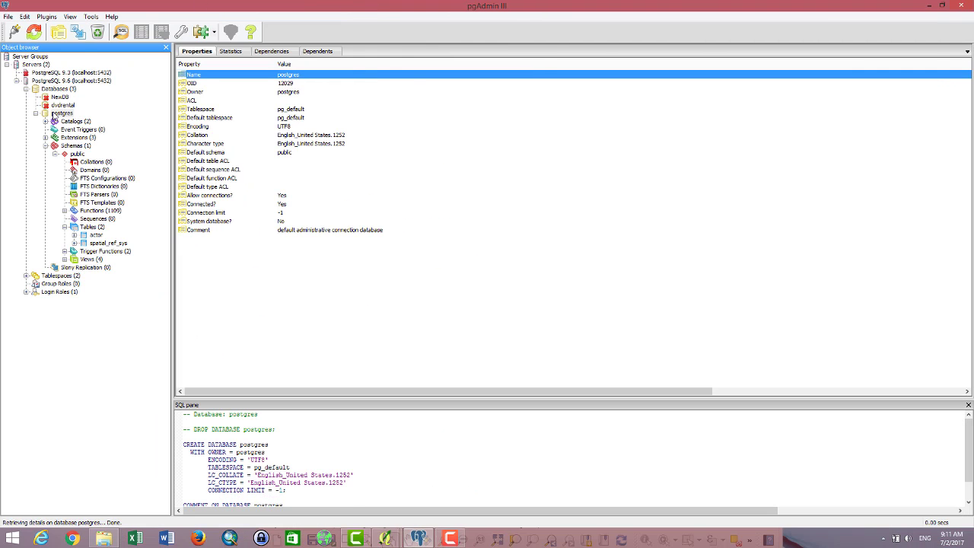
pyautogui.click(61, 113)
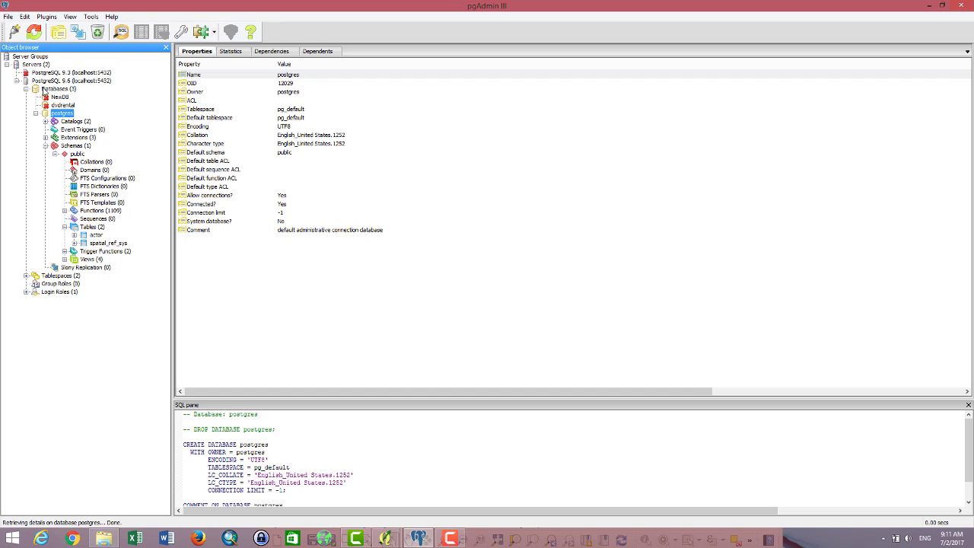
pyautogui.click(38, 33)
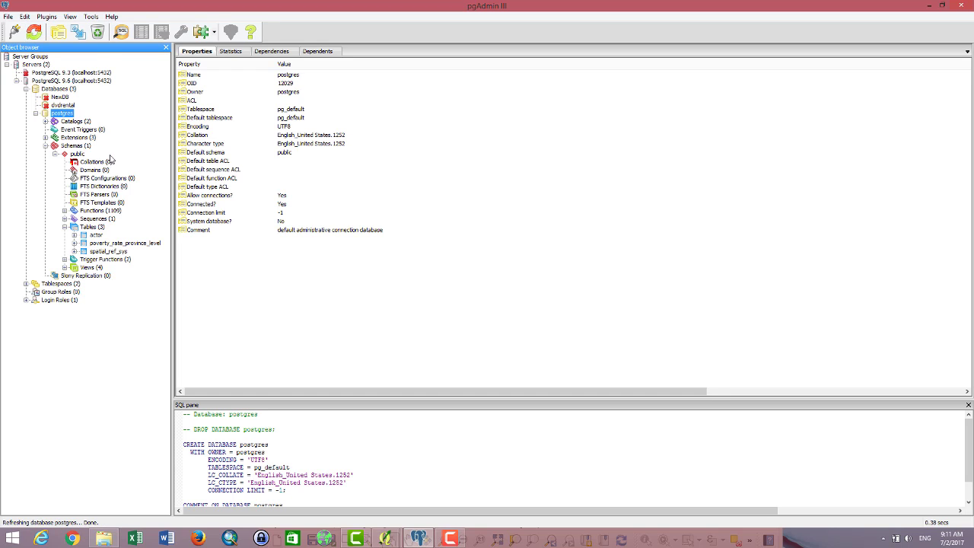
# Step: Select poverty_rate_province_level, dismiss the VACUUM hint, and expand its 10 columns
pyautogui.click(98, 246)
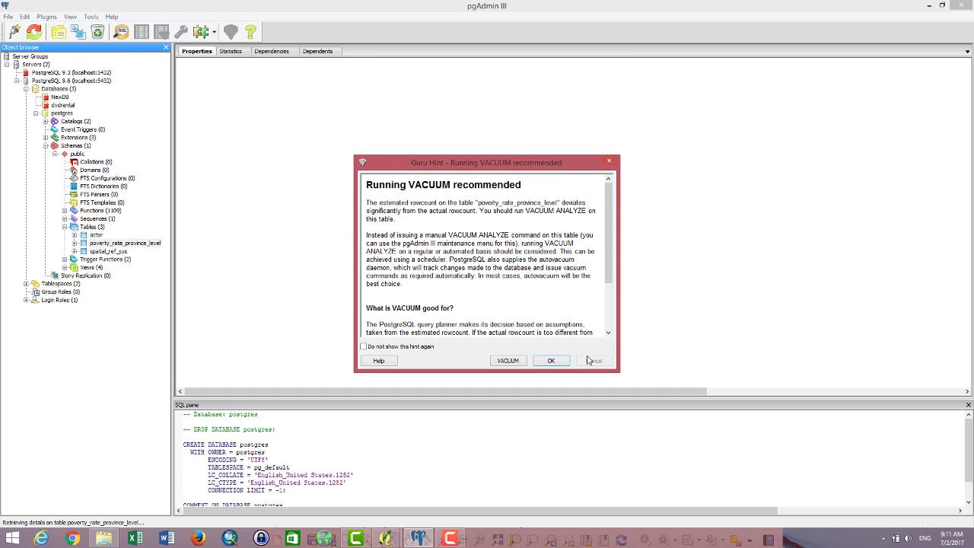
pyautogui.click(394, 348)
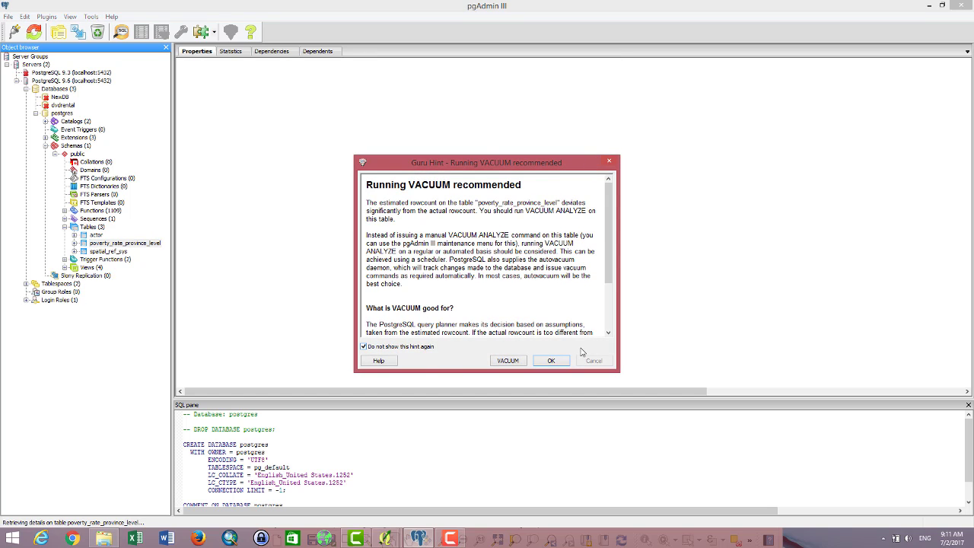
pyautogui.click(423, 349)
pyautogui.click(547, 360)
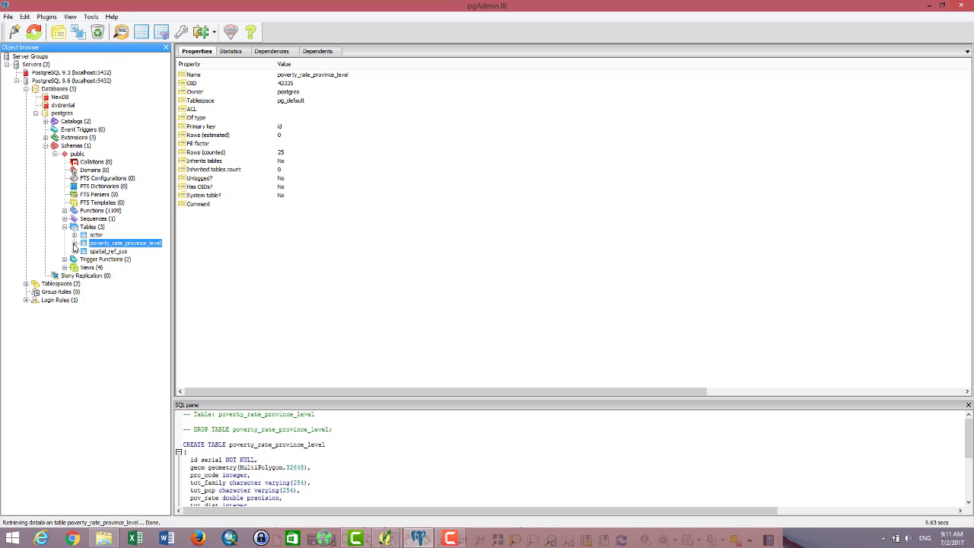
pyautogui.click(74, 243)
pyautogui.click(84, 252)
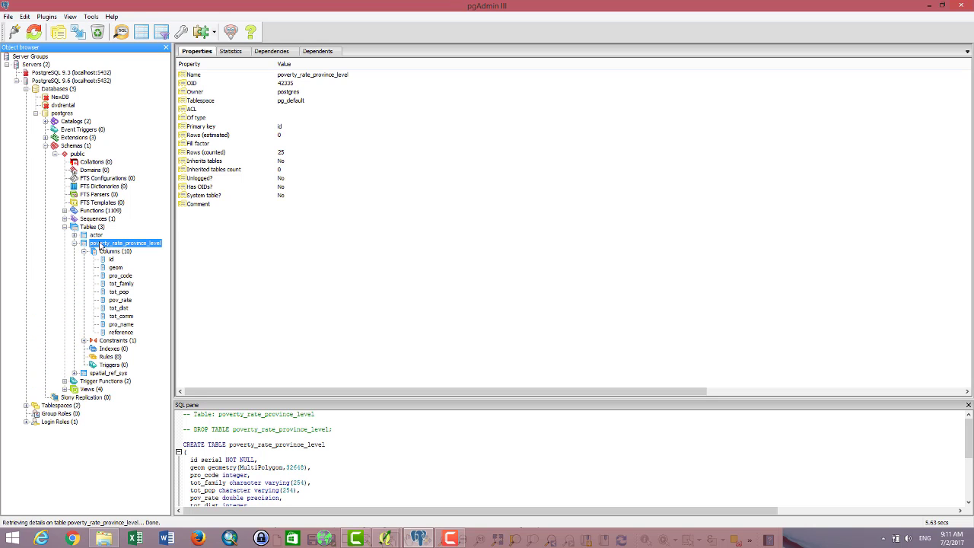
# Step: View the poverty_rate_province_level rows in a widened data window with the scratch pad detached
pyautogui.click(142, 32)
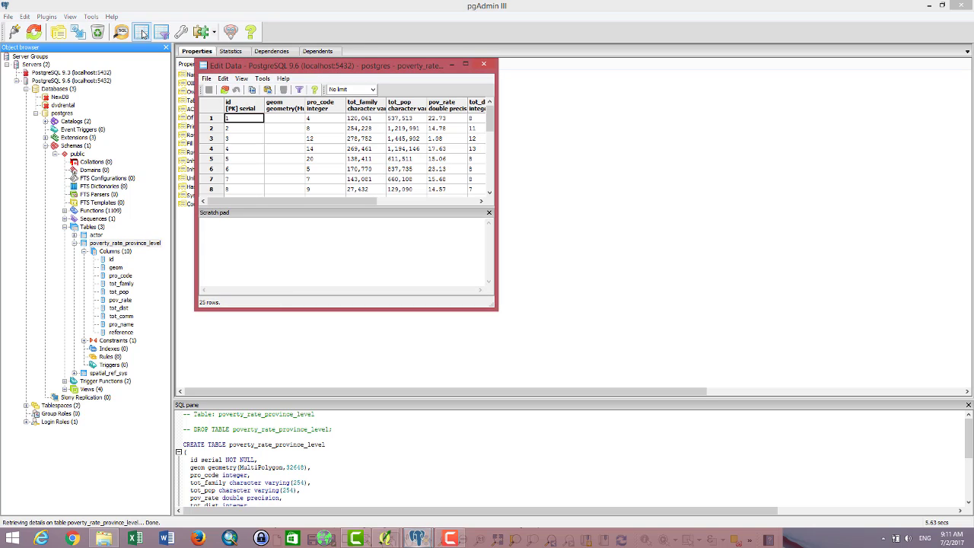
pyautogui.moveTo(294, 201); pyautogui.dragTo(410, 198)
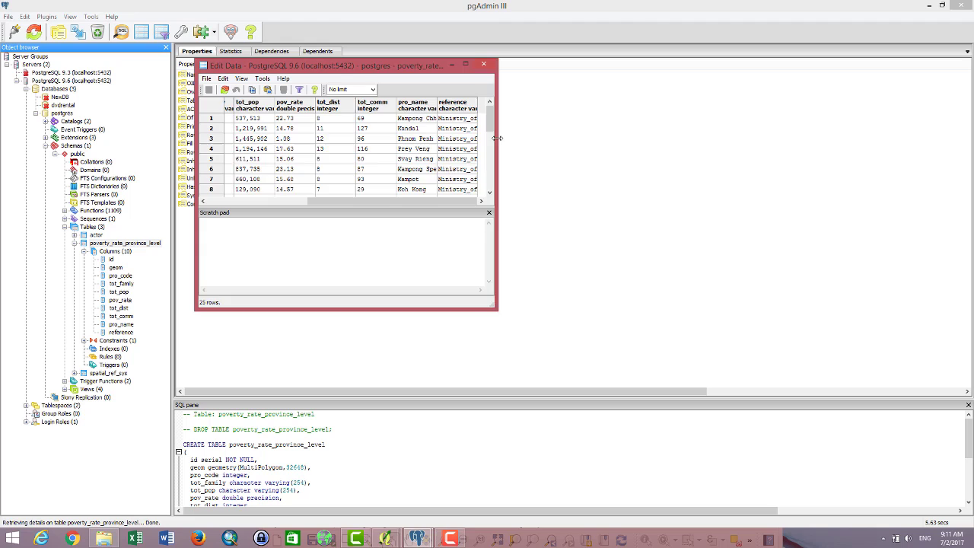
pyautogui.moveTo(497, 138); pyautogui.dragTo(820, 141)
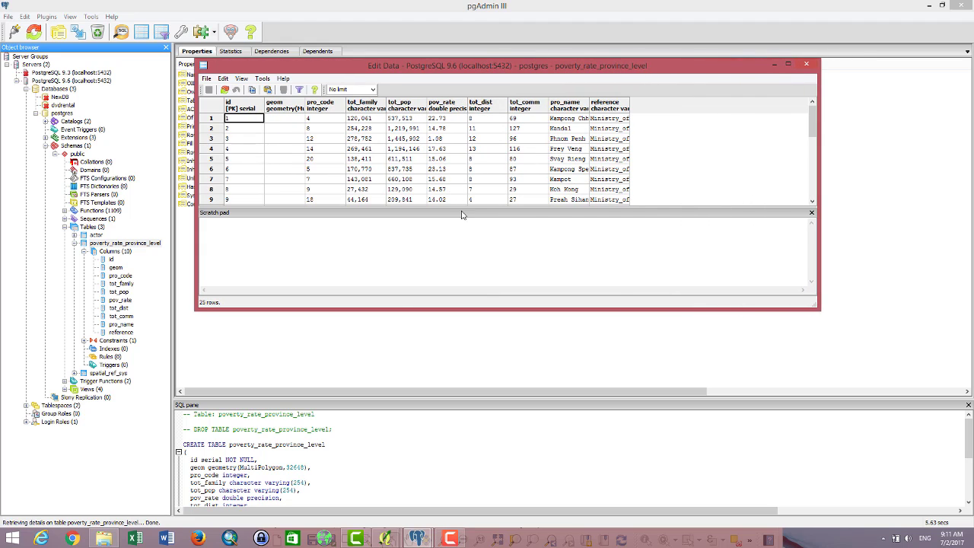
pyautogui.moveTo(461, 215)
pyautogui.mouseDown()
pyautogui.moveTo(487, 217)
pyautogui.moveTo(457, 217)
pyautogui.mouseUp()
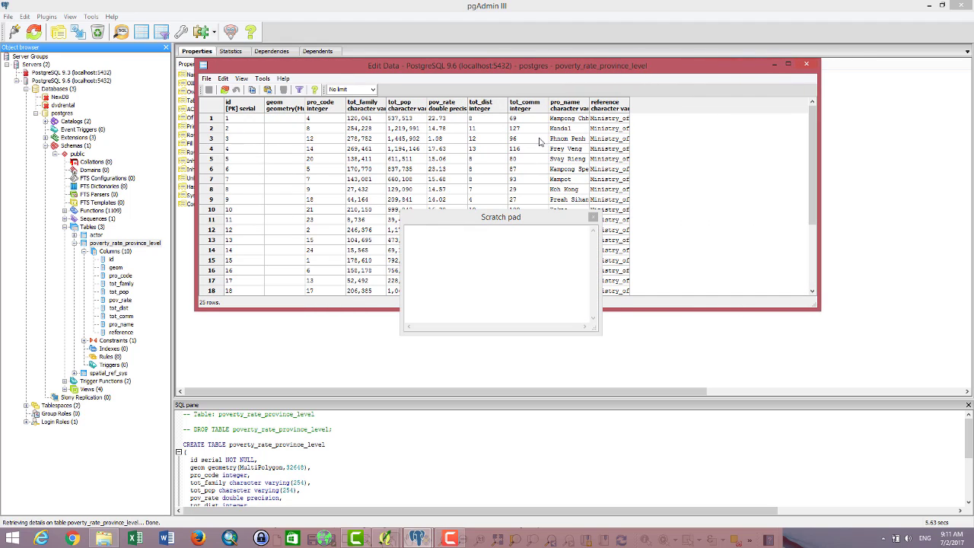
# Step: Close the table data window and minimize pgAdmin III to return to QGIS
pyautogui.click(593, 220)
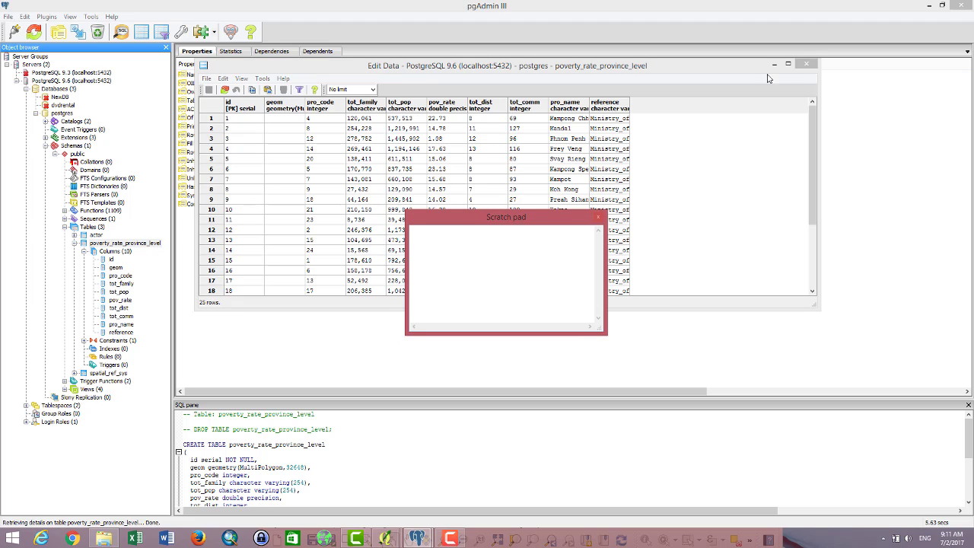
pyautogui.click(803, 67)
pyautogui.click(804, 66)
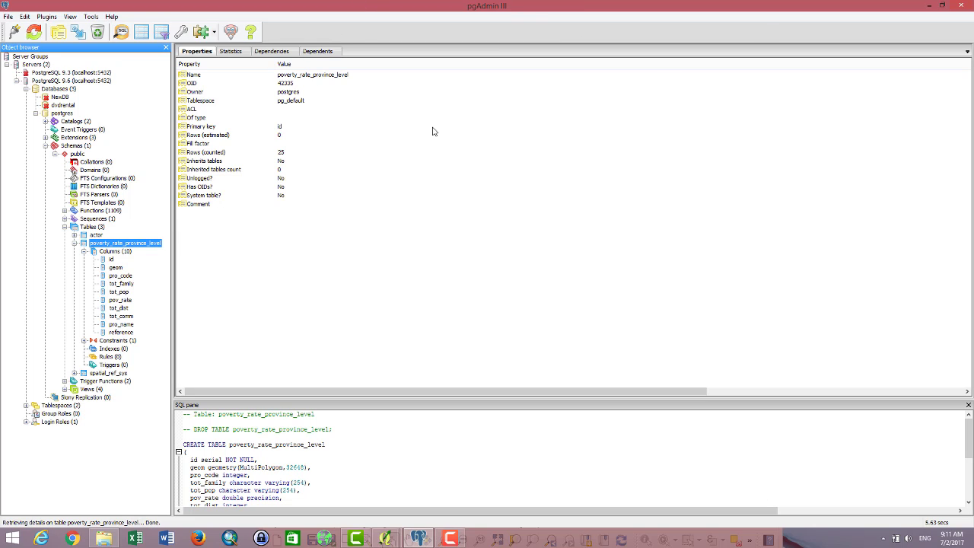
pyautogui.click(928, 6)
# Step: Close DB Manager, add poverty_rate_province_level from GIS_databae as a PostGIS layer, and select the original layer
pyautogui.click(523, 134)
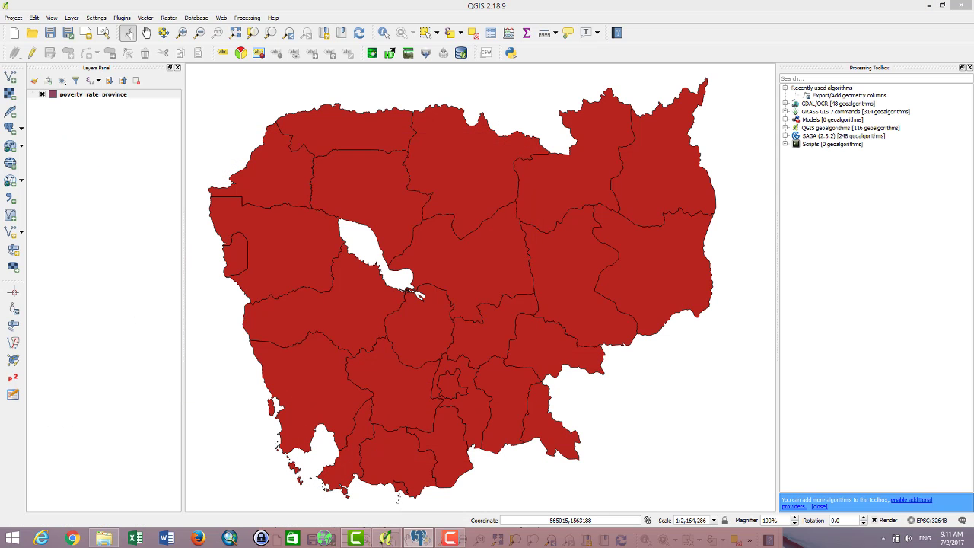
pyautogui.click(11, 127)
pyautogui.click(324, 187)
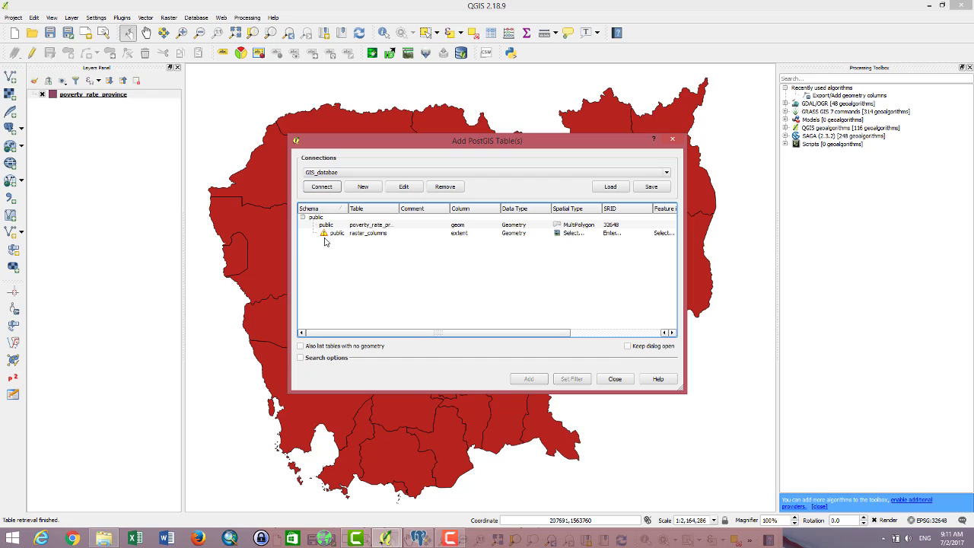
pyautogui.click(360, 227)
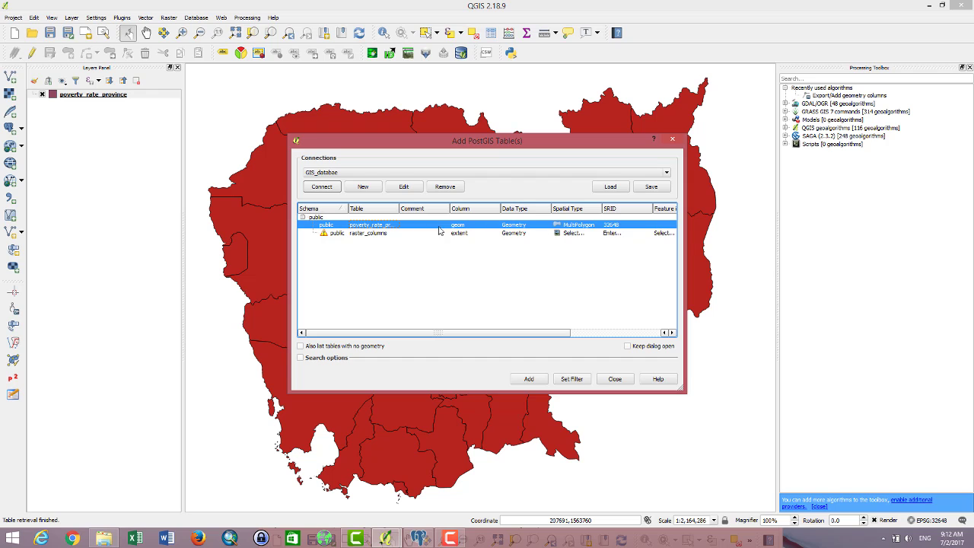
pyautogui.click(537, 381)
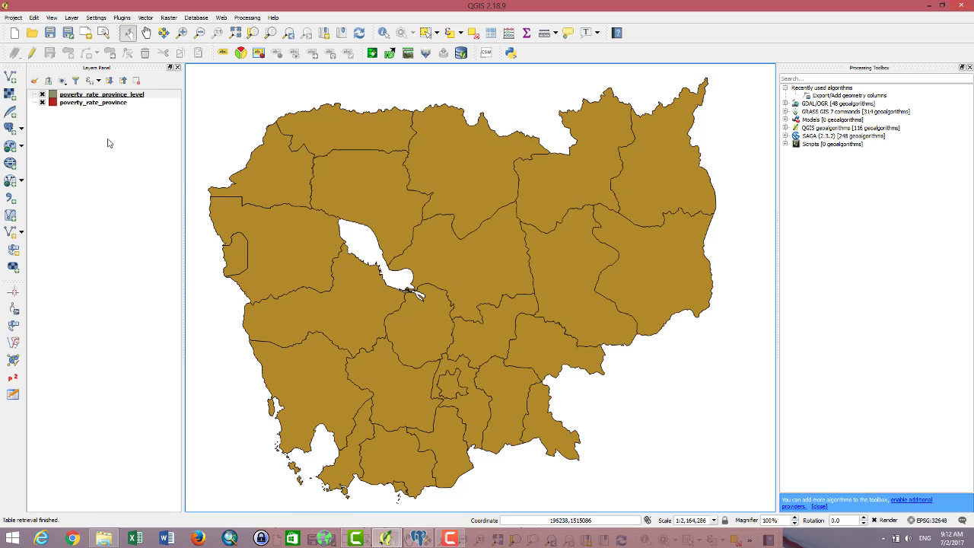
pyautogui.click(74, 104)
# Step: Remove the original poverty_rate_province layer from the project
pyautogui.rightClick(74, 105)
pyautogui.click(88, 127)
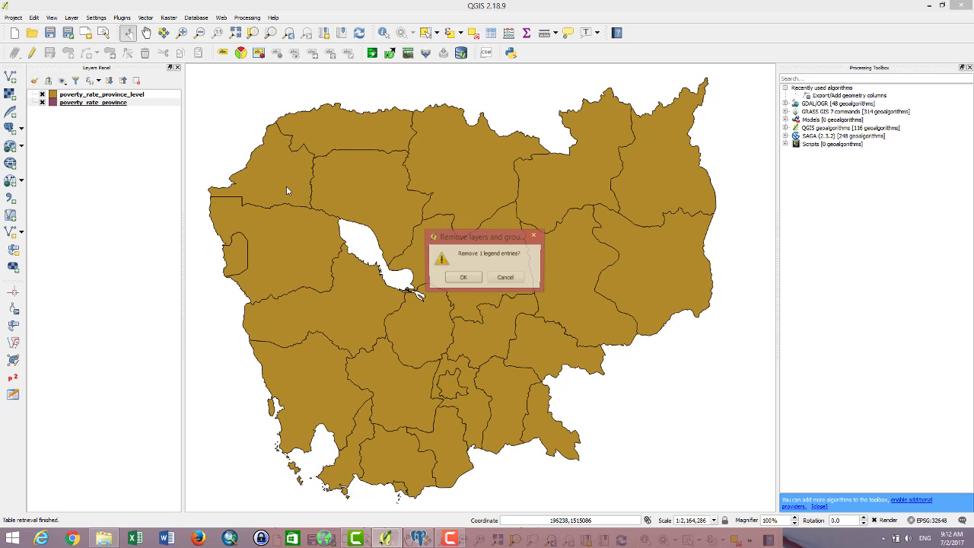
pyautogui.click(471, 282)
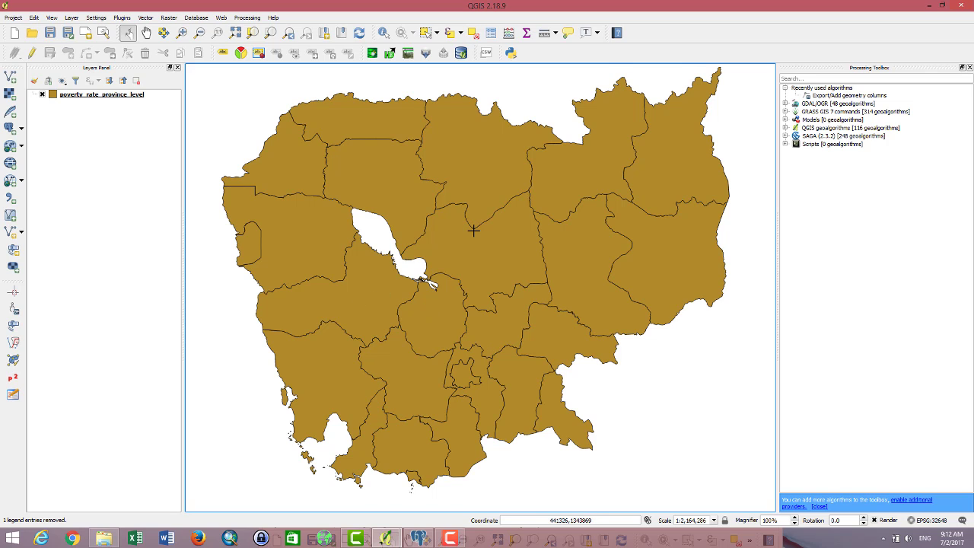
# Step: Pan the map slightly, restore pgAdmin III to a smaller window, and return to QGIS
pyautogui.moveTo(469, 226); pyautogui.dragTo(461, 244)
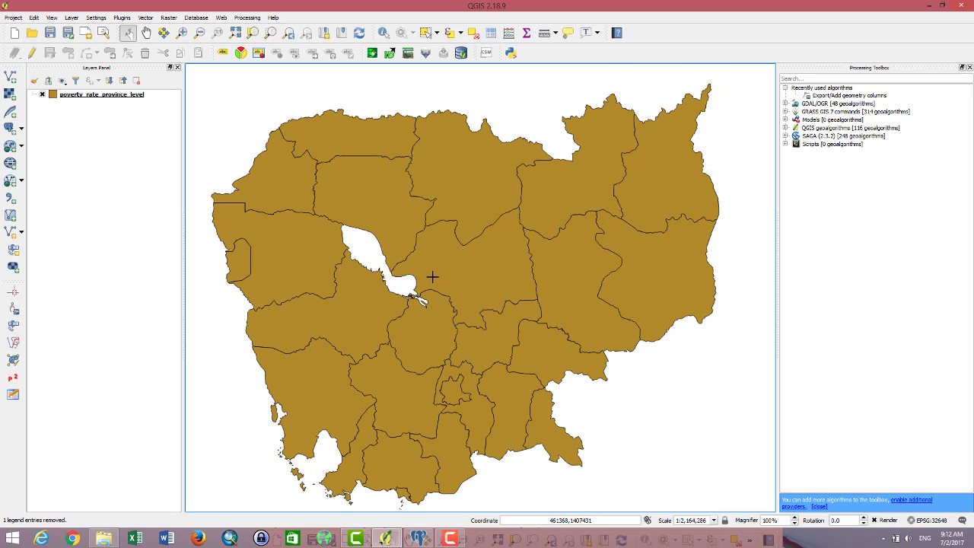
pyautogui.click(418, 538)
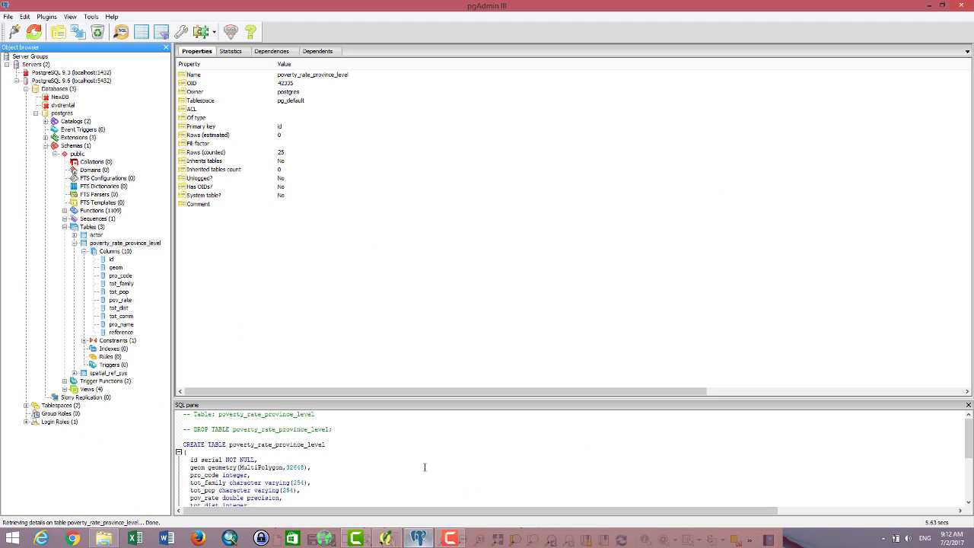
pyautogui.doubleClick(447, 5)
pyautogui.click(361, 275)
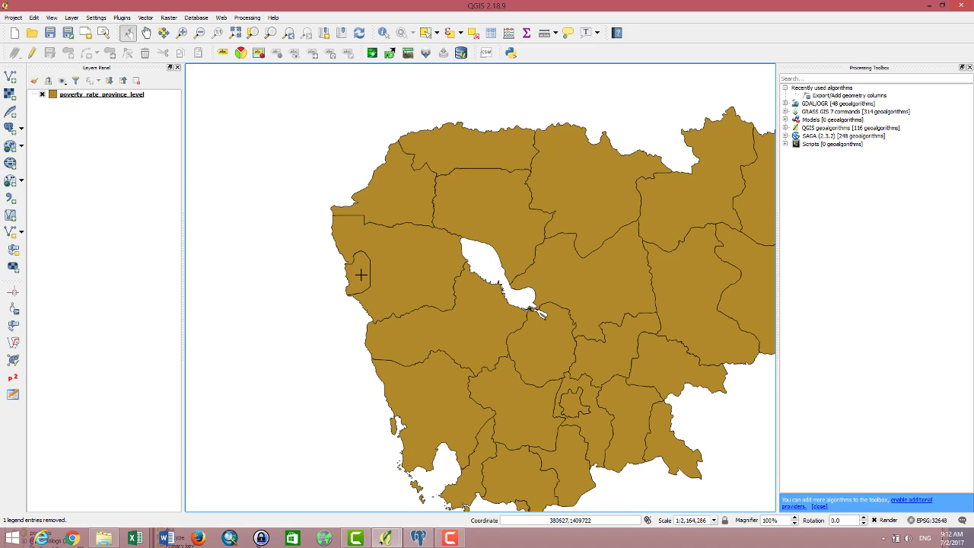